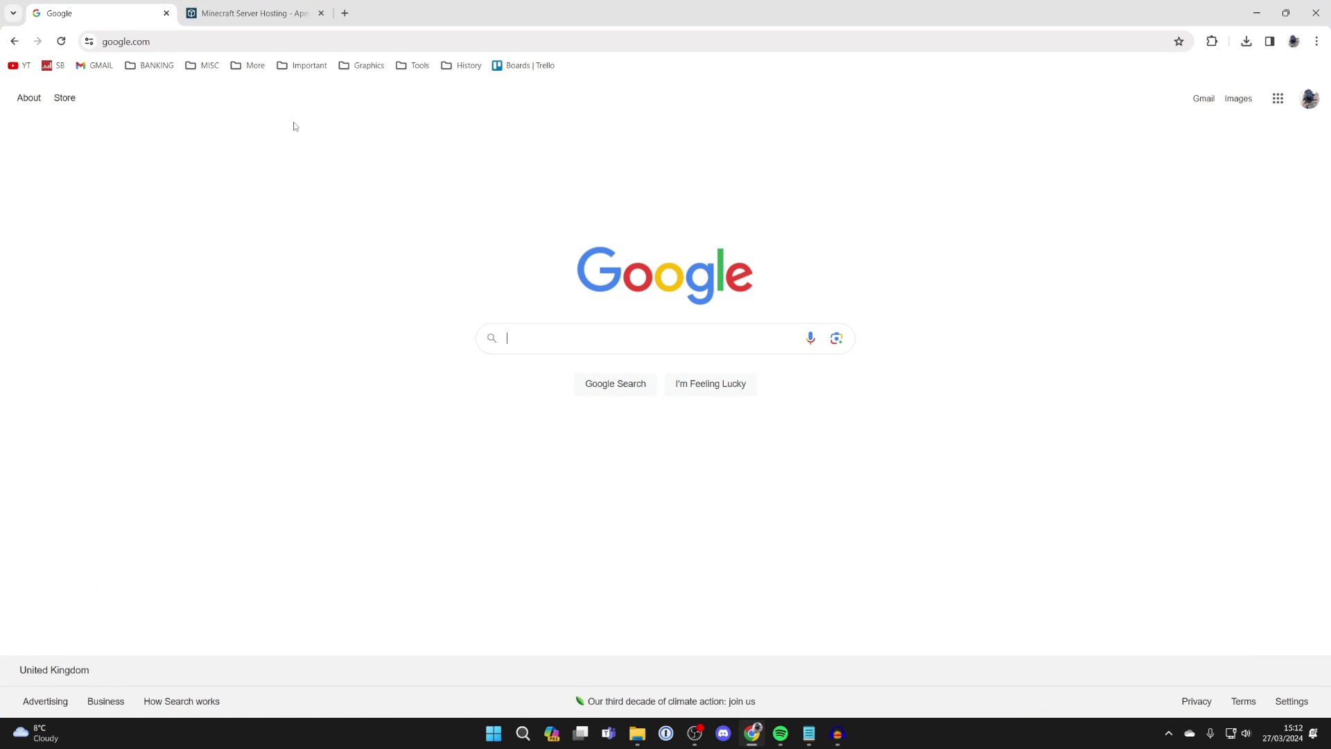
# Review the Minecraft server hosting features on the Apex Hosting homepage.
pyautogui.click(294, 9)
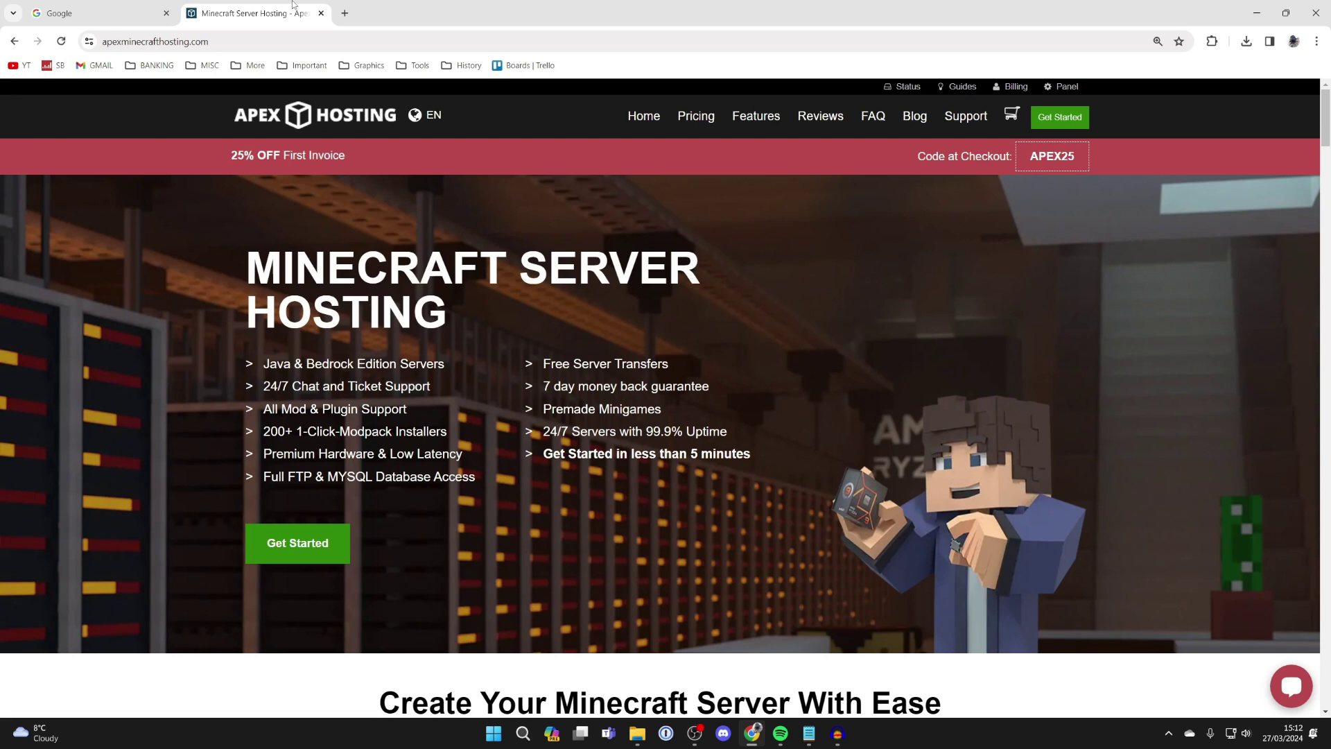
pyautogui.scroll(-6, 622, 437)
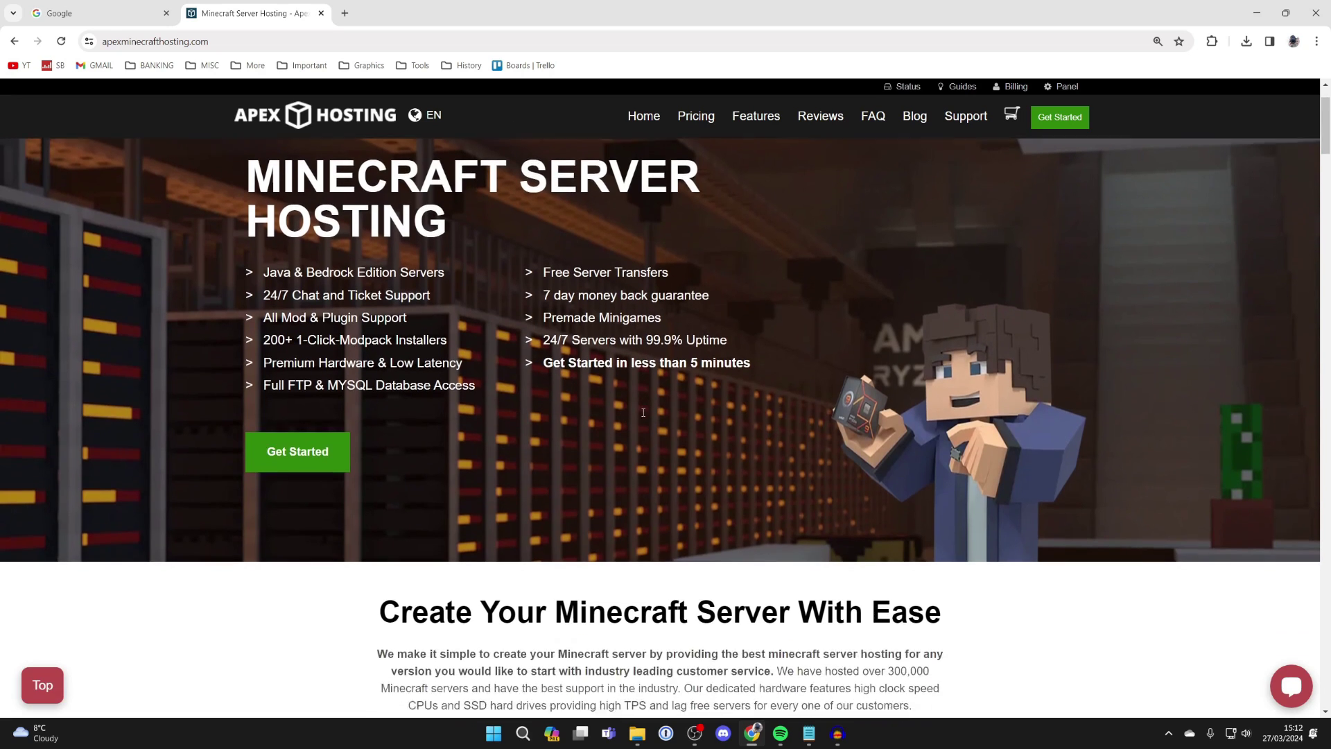
pyautogui.scroll(-2, 447, 460)
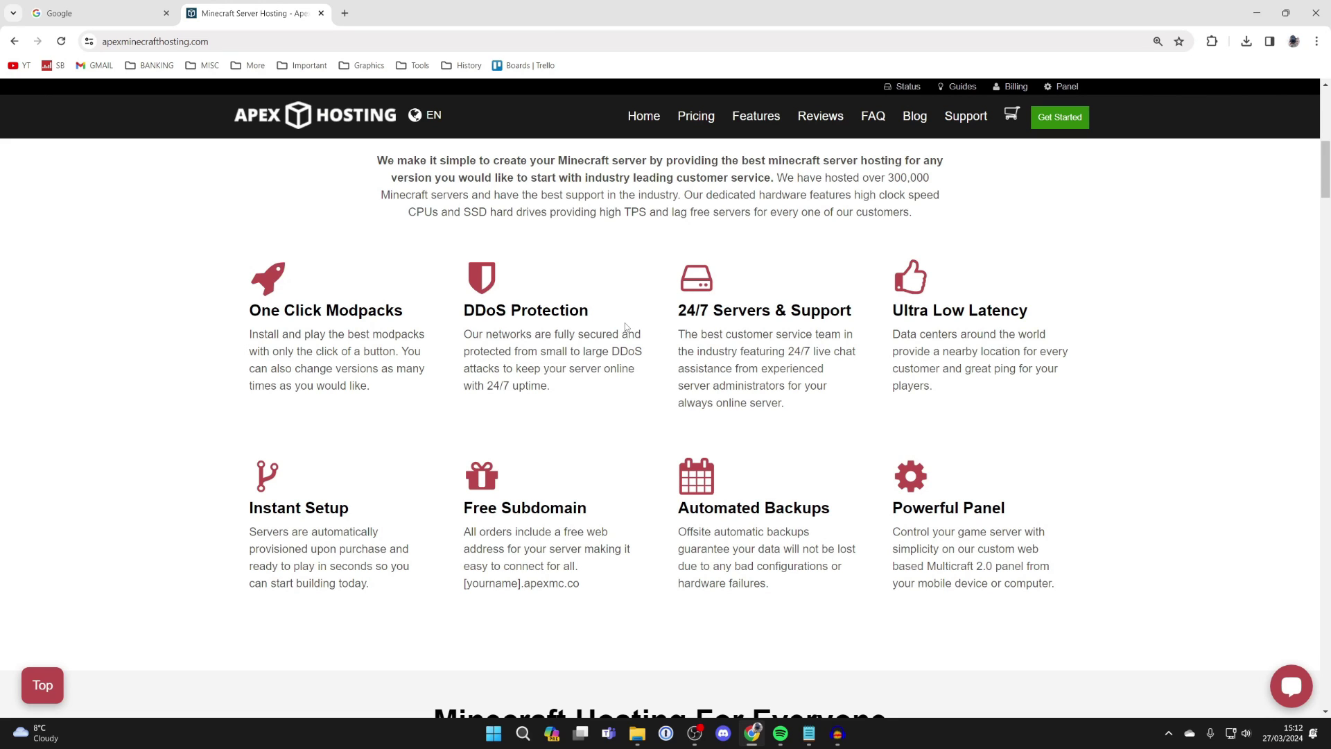
pyautogui.scroll(8, 555, 326)
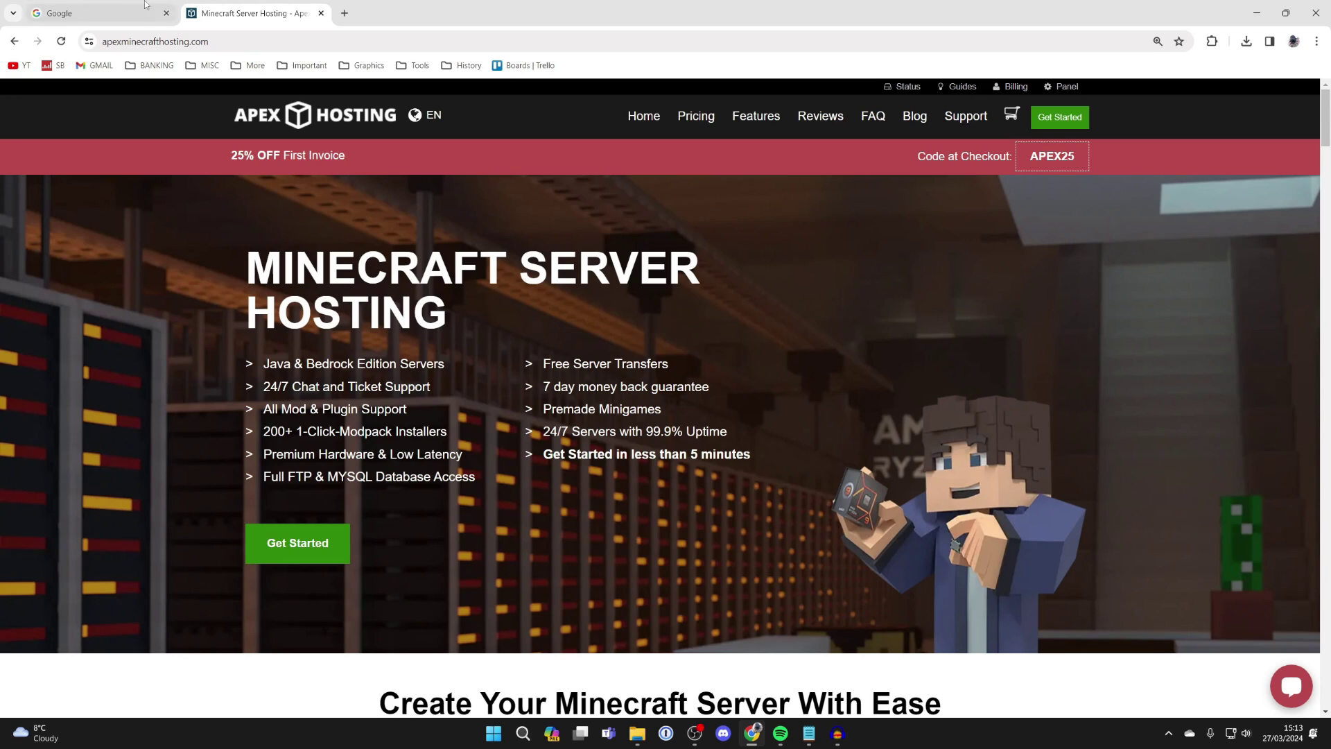
# Search Google for "minecraft server download" and download minecraft_server.1.20.4.jar from the official Minecraft page.
pyautogui.click(86, 5)
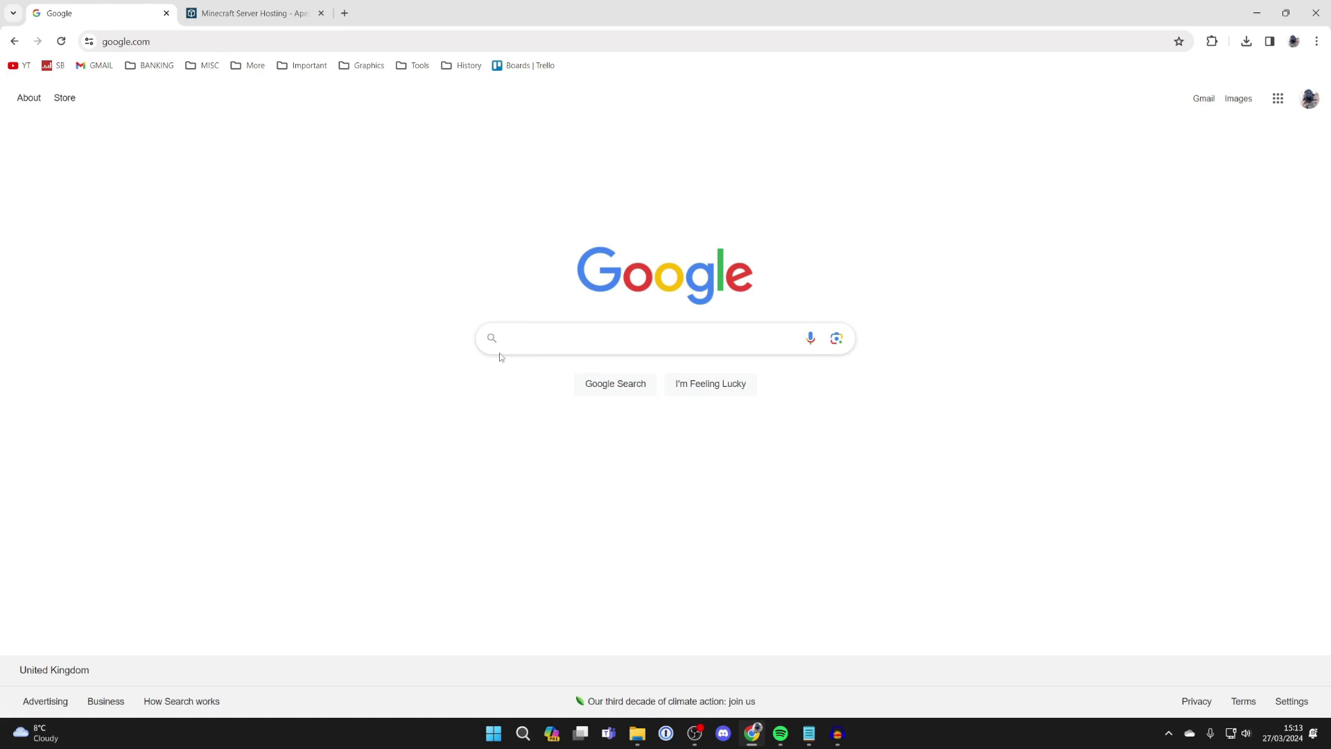
pyautogui.write('minecraft server')
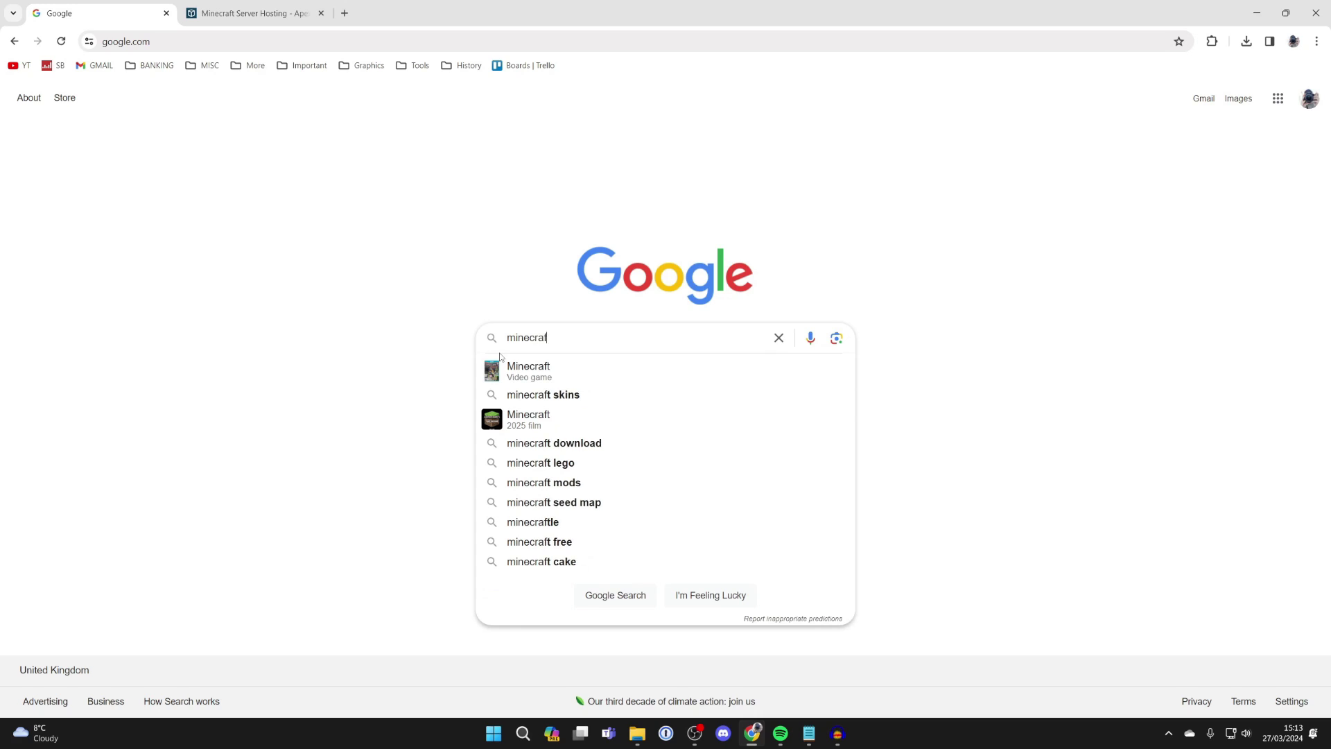
pyautogui.write(' download')
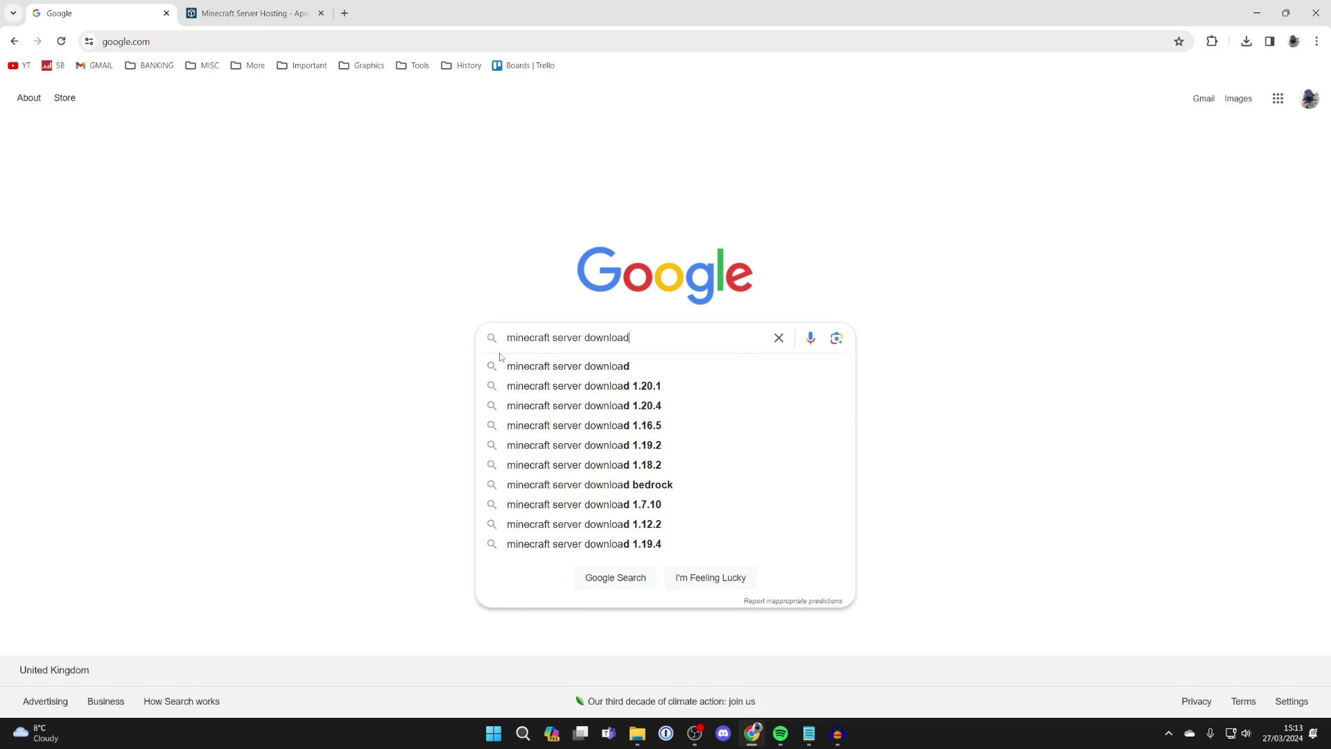
pyautogui.press('Return')
pyautogui.click(204, 268)
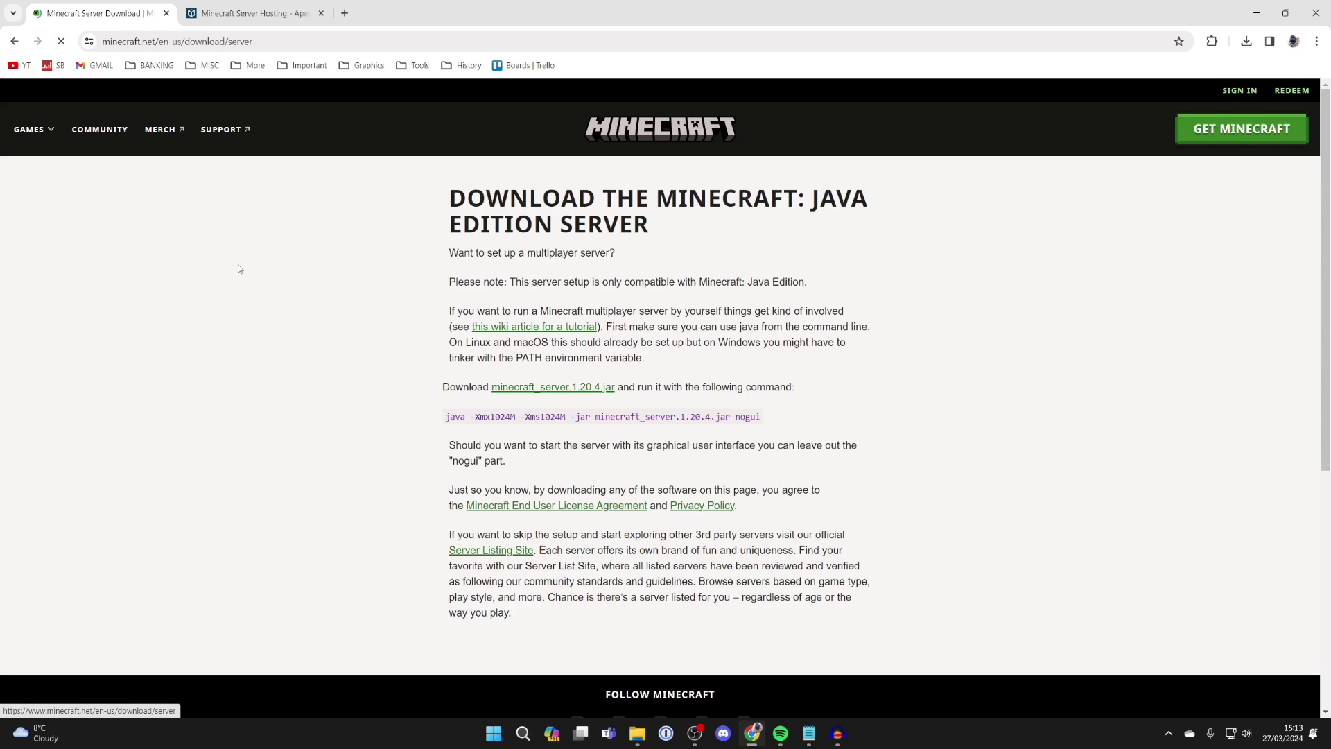
pyautogui.scroll(-1, 293, 292)
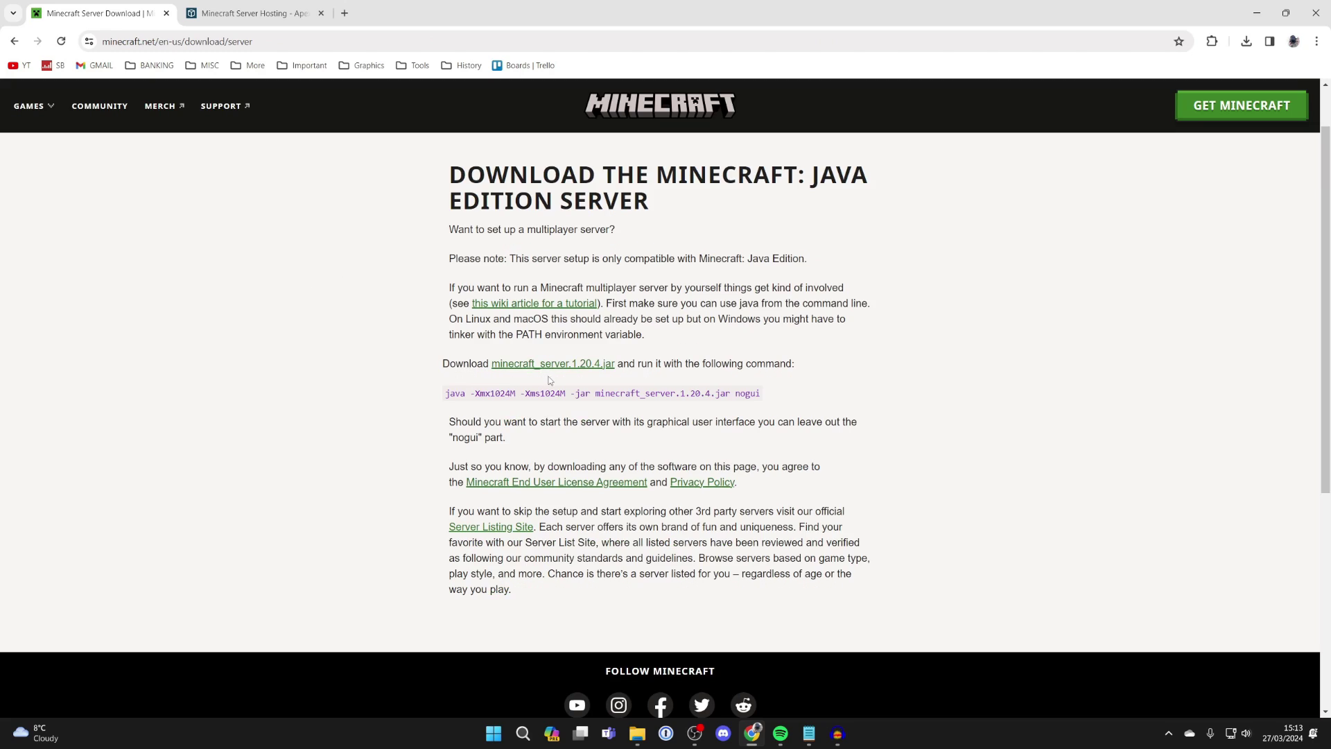
pyautogui.click(566, 366)
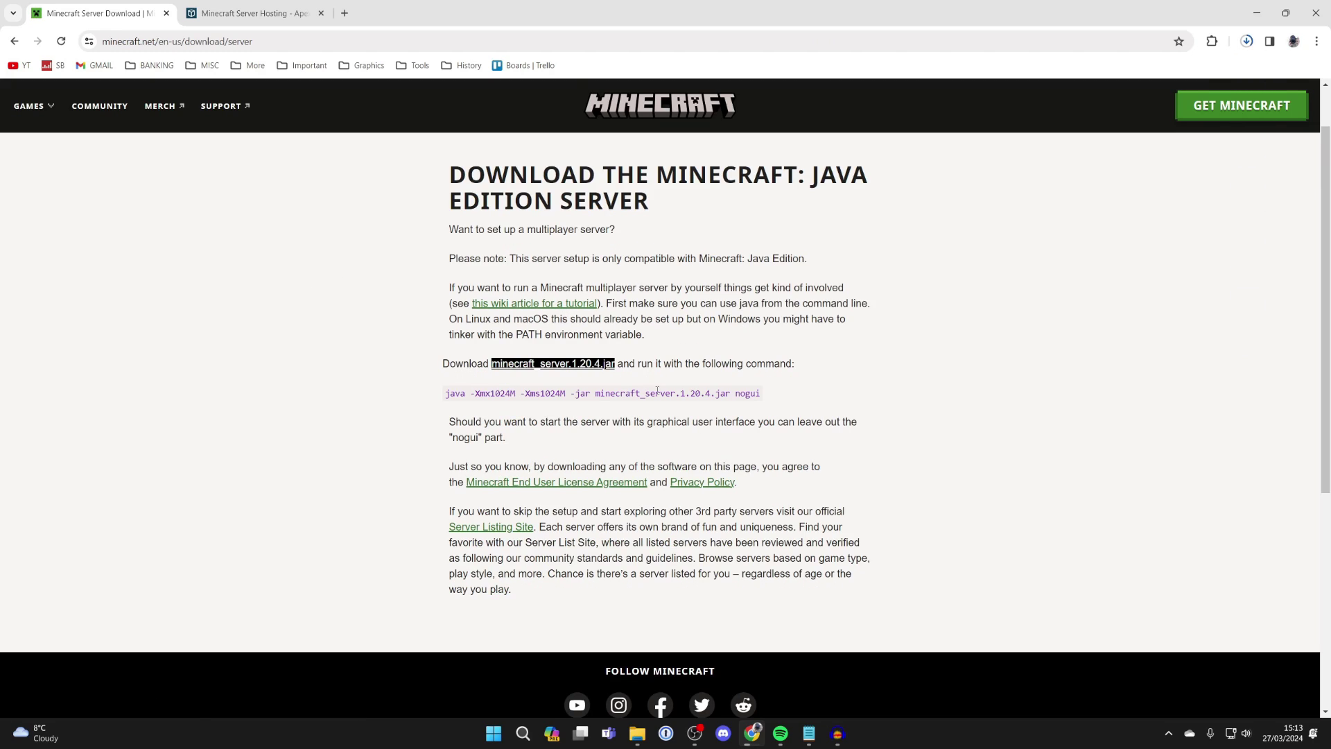
# Move the downloaded server.jar from the Downloads folder to the desktop in File Explorer.
pyautogui.click(749, 728)
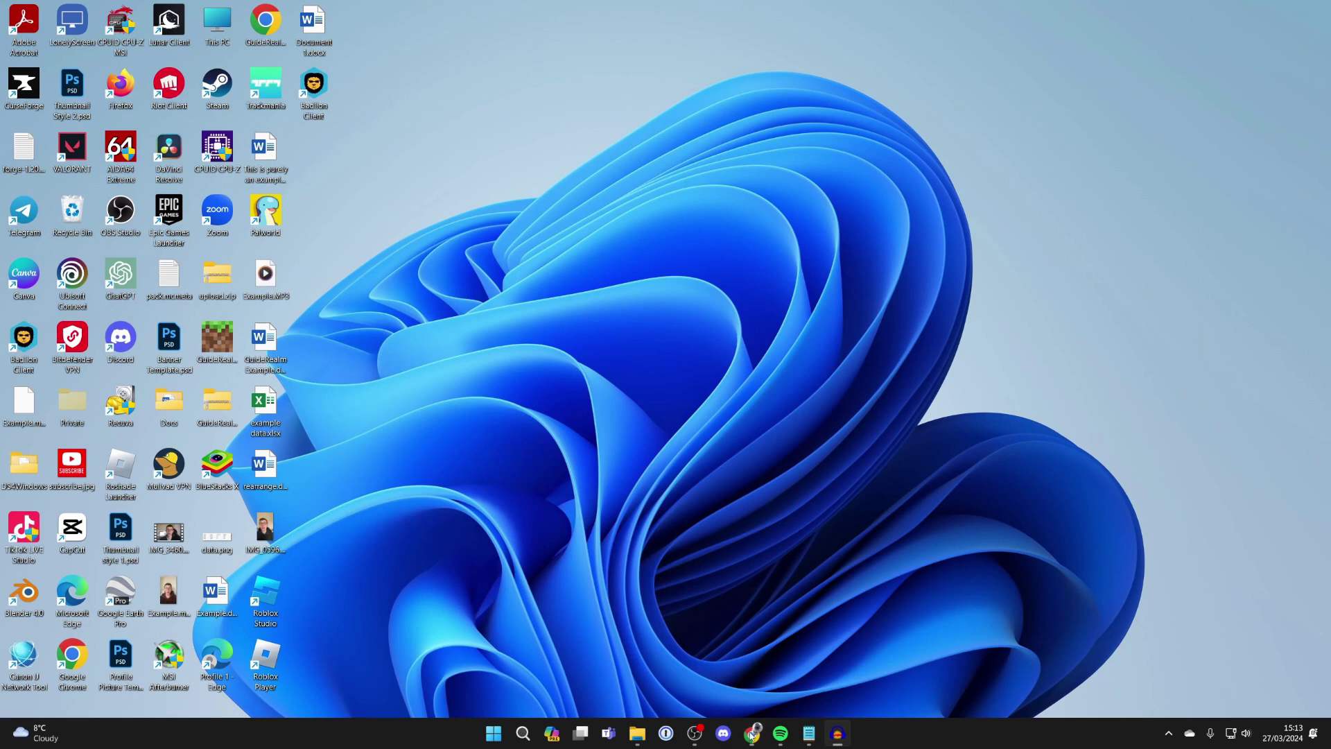
pyautogui.click(637, 733)
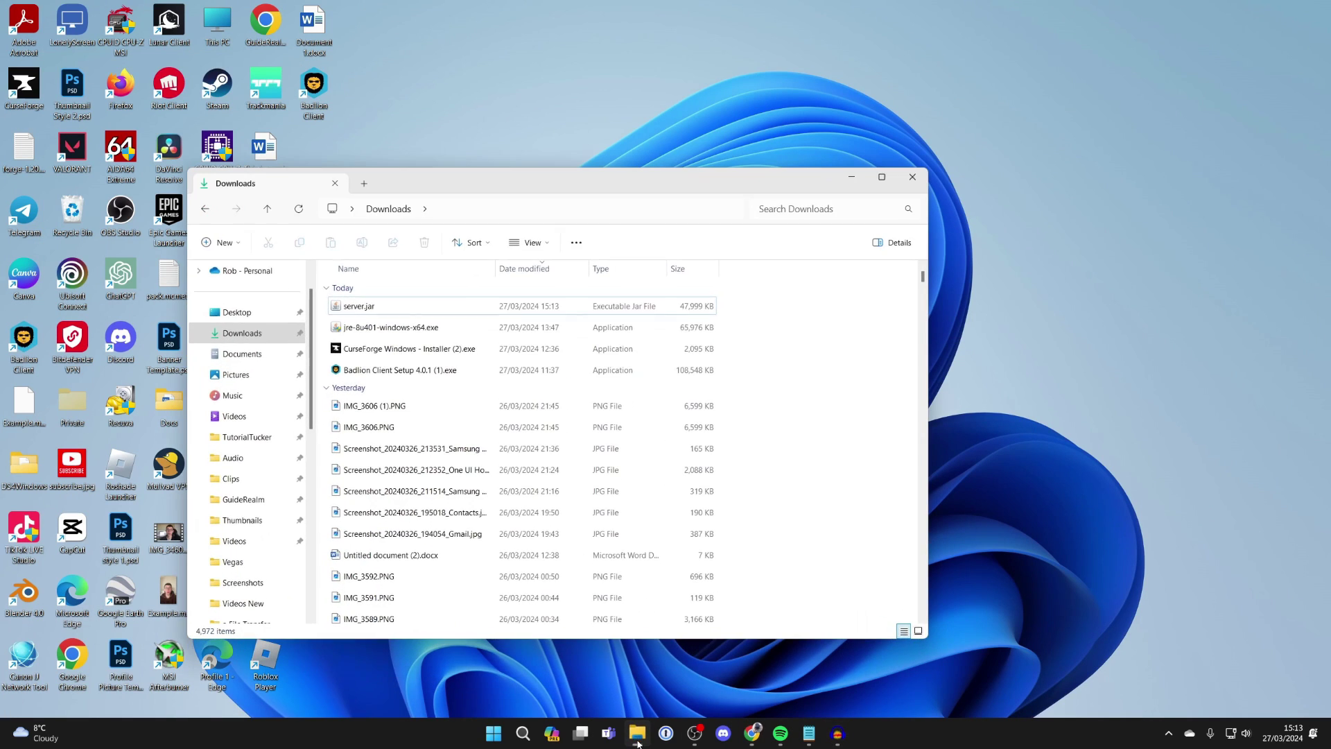
pyautogui.moveTo(465, 186); pyautogui.dragTo(818, 224)
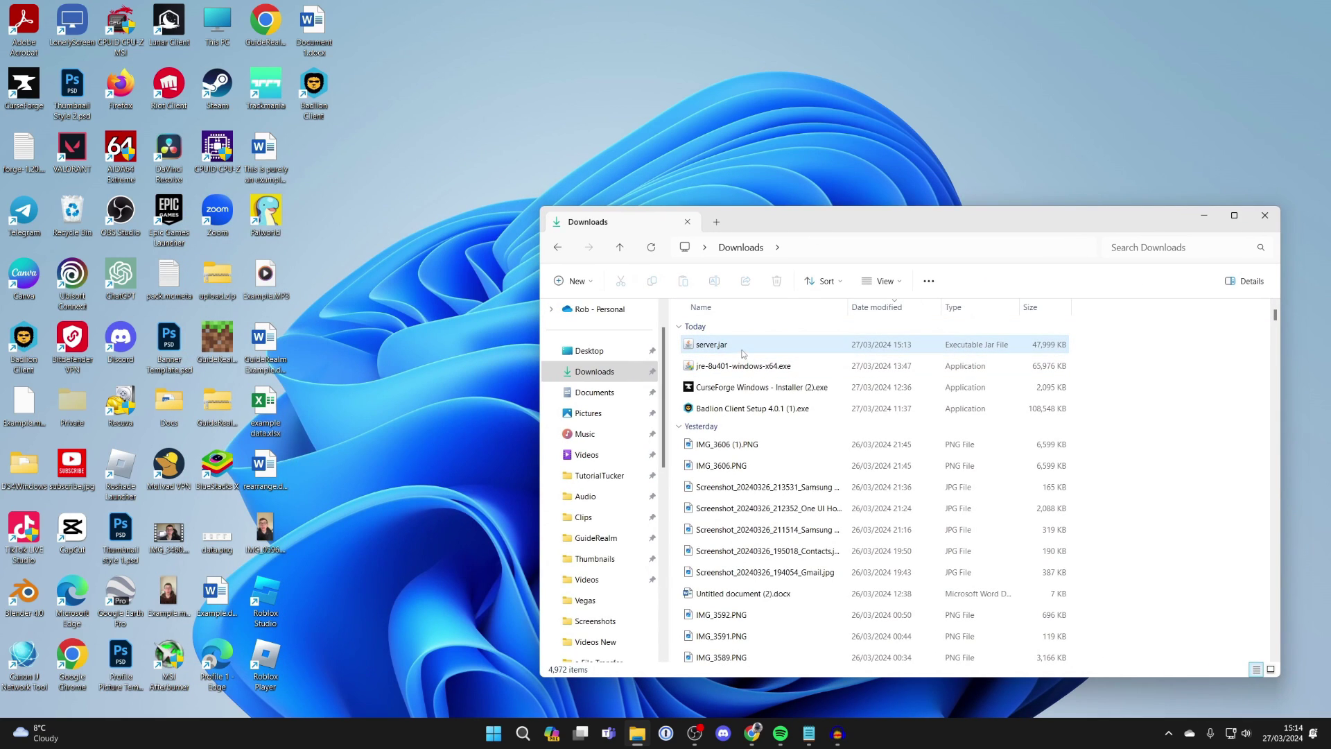
pyautogui.moveTo(743, 351); pyautogui.dragTo(386, 273)
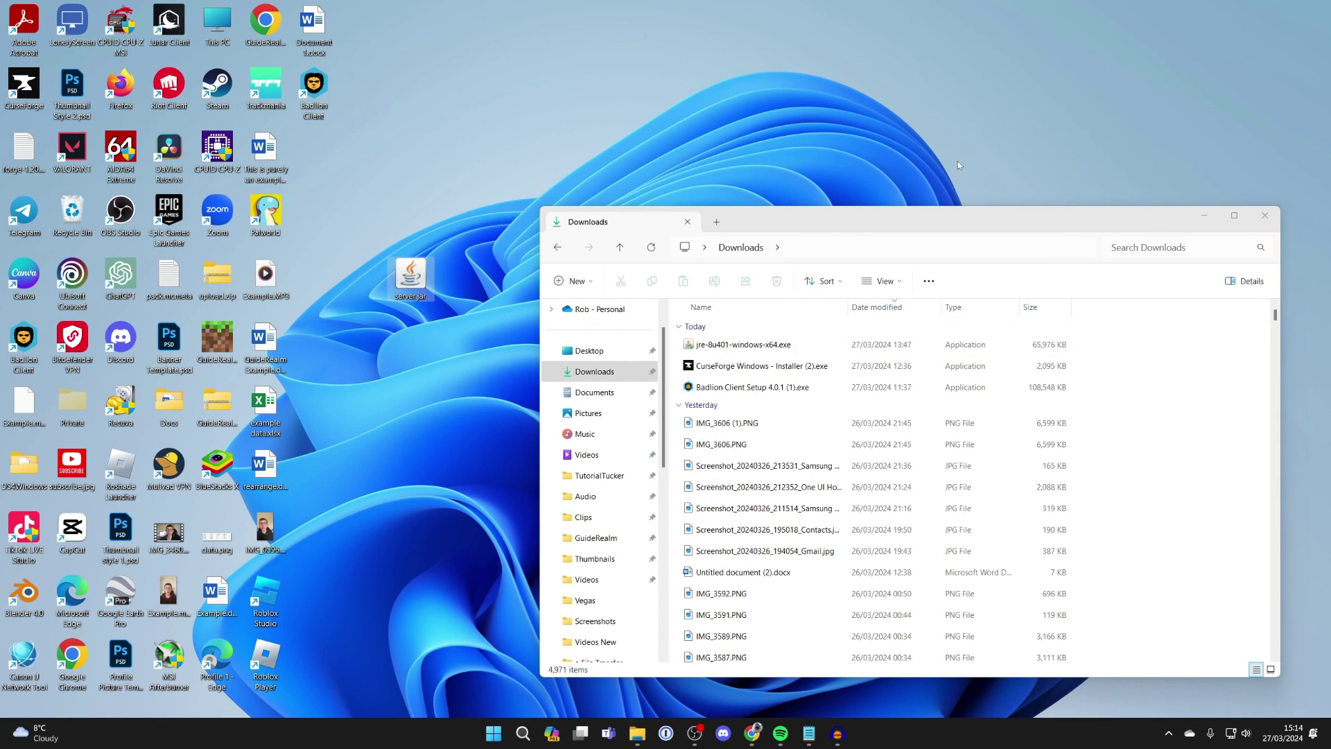
pyautogui.click(1265, 215)
# Create a new folder named "server" on the desktop.
pyautogui.rightClick(488, 284)
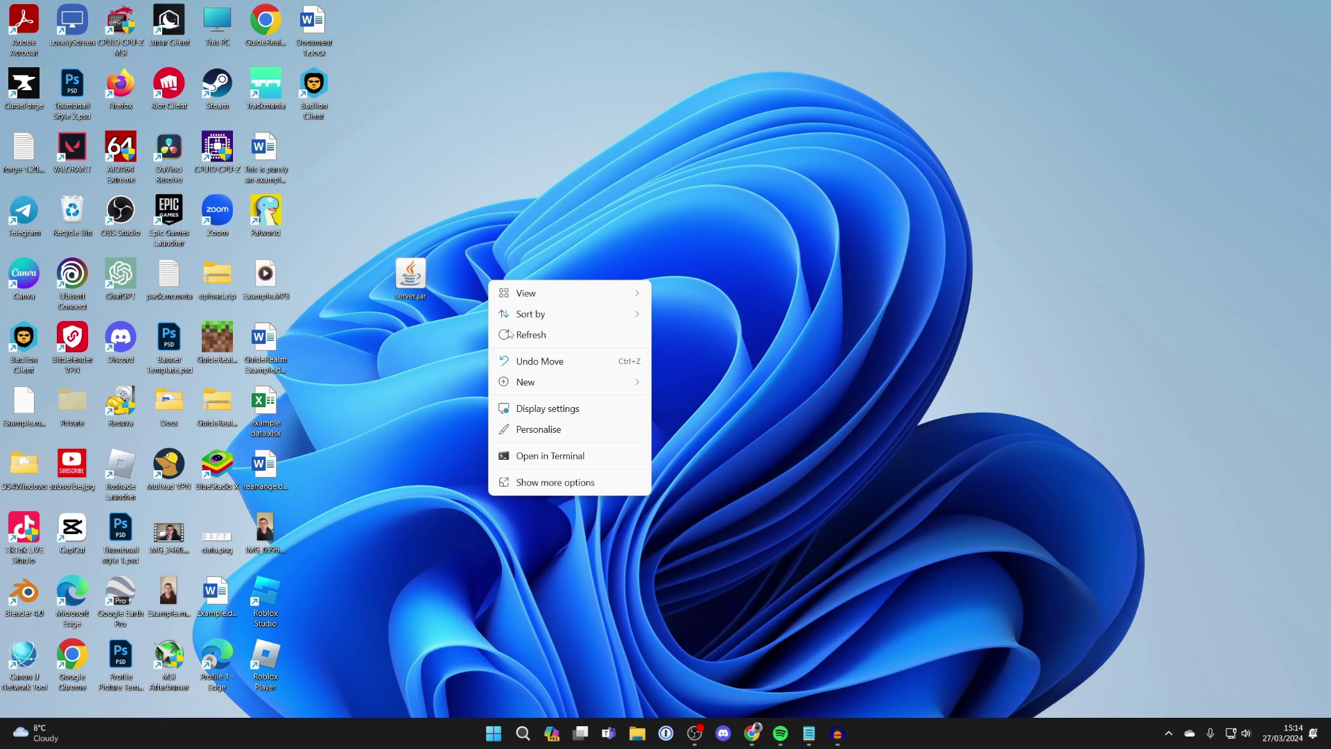
pyautogui.moveTo(522, 388)
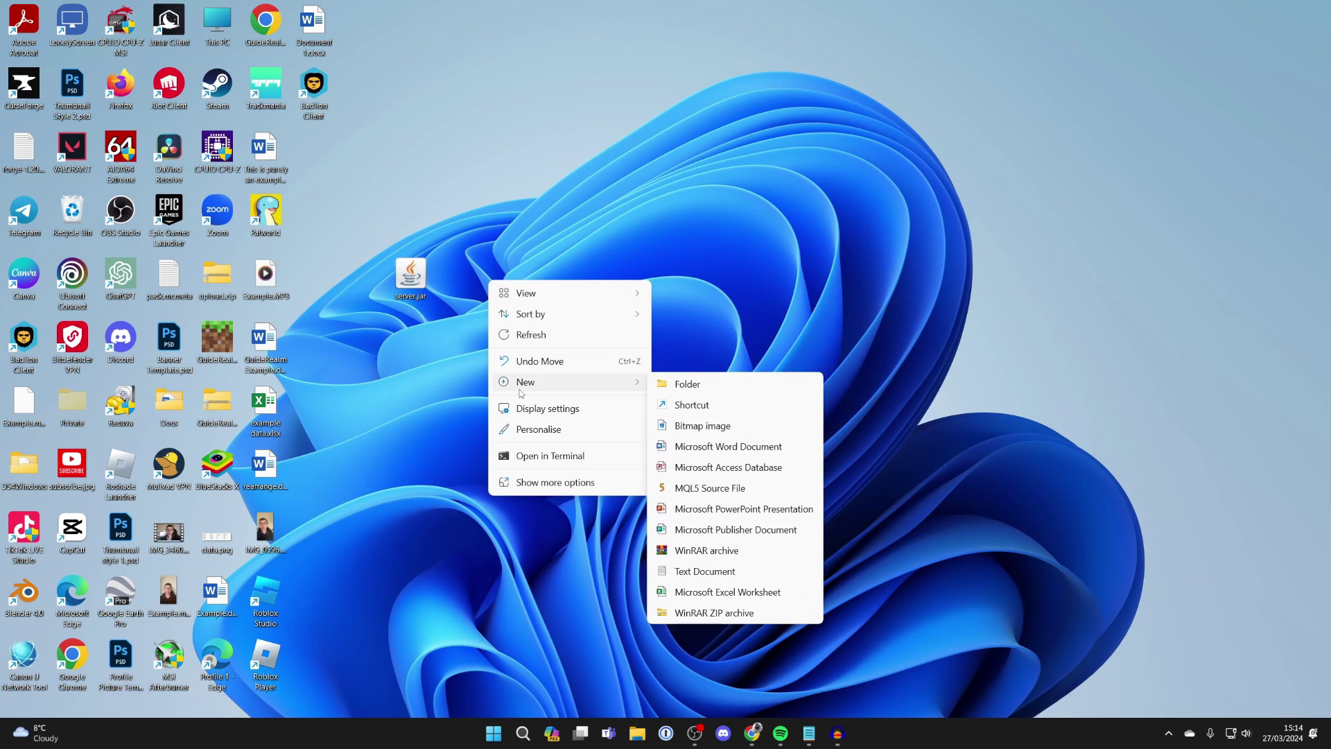
pyautogui.click(682, 386)
pyautogui.write('server')
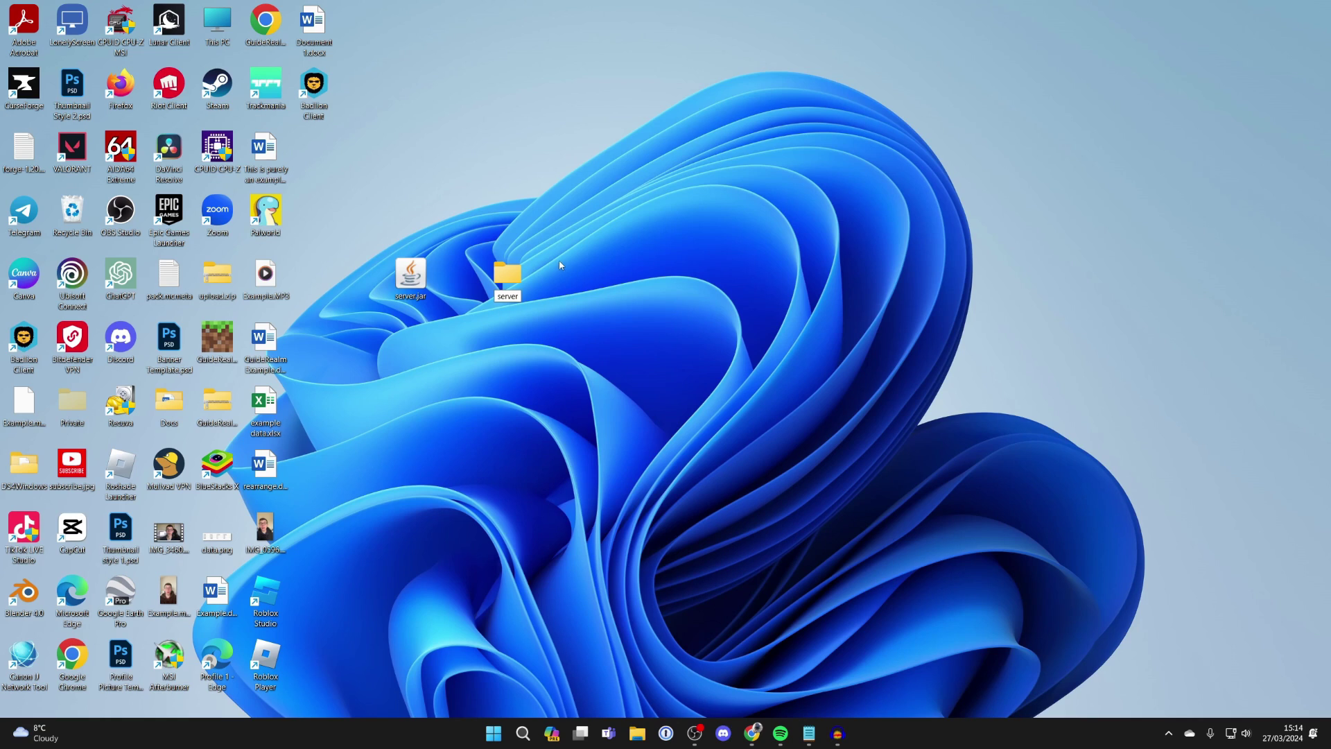
pyautogui.press('Return')
# Move server.jar from the desktop into the server folder and open that folder.
pyautogui.moveTo(407, 280); pyautogui.dragTo(516, 277)
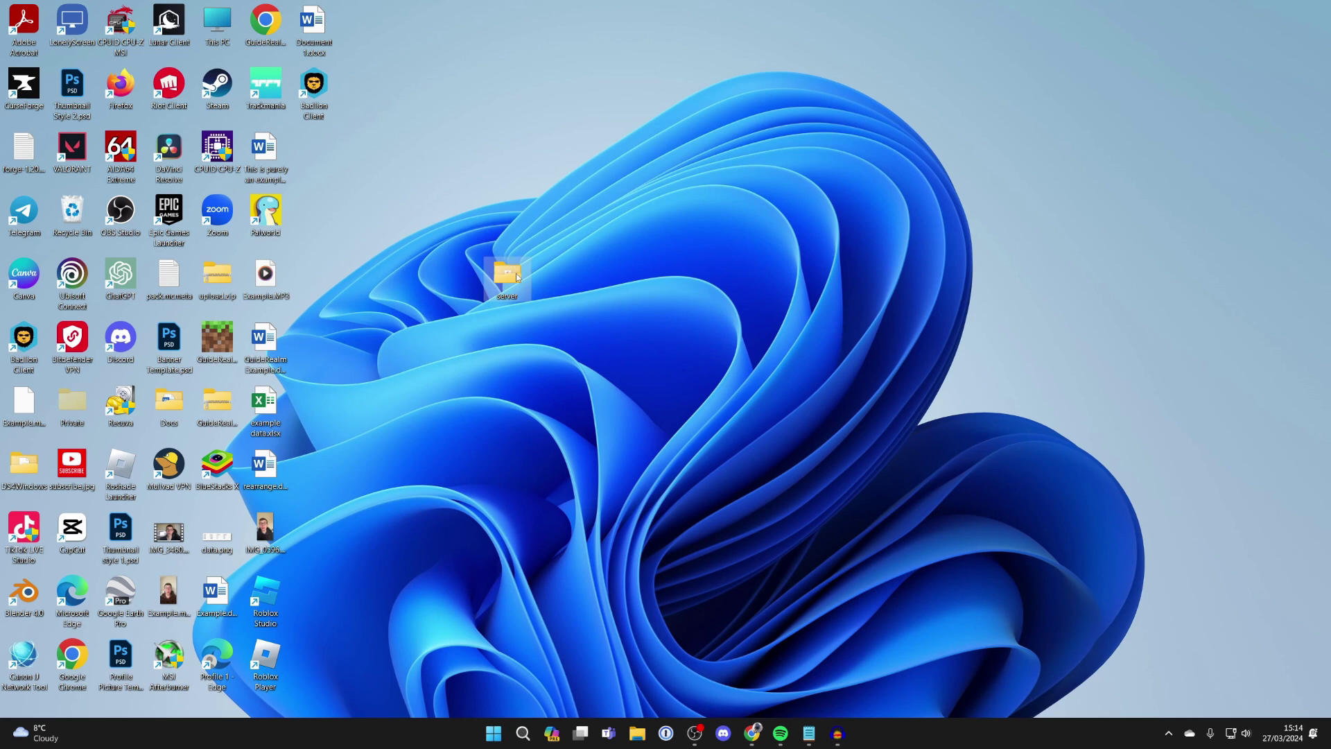
pyautogui.doubleClick(515, 273)
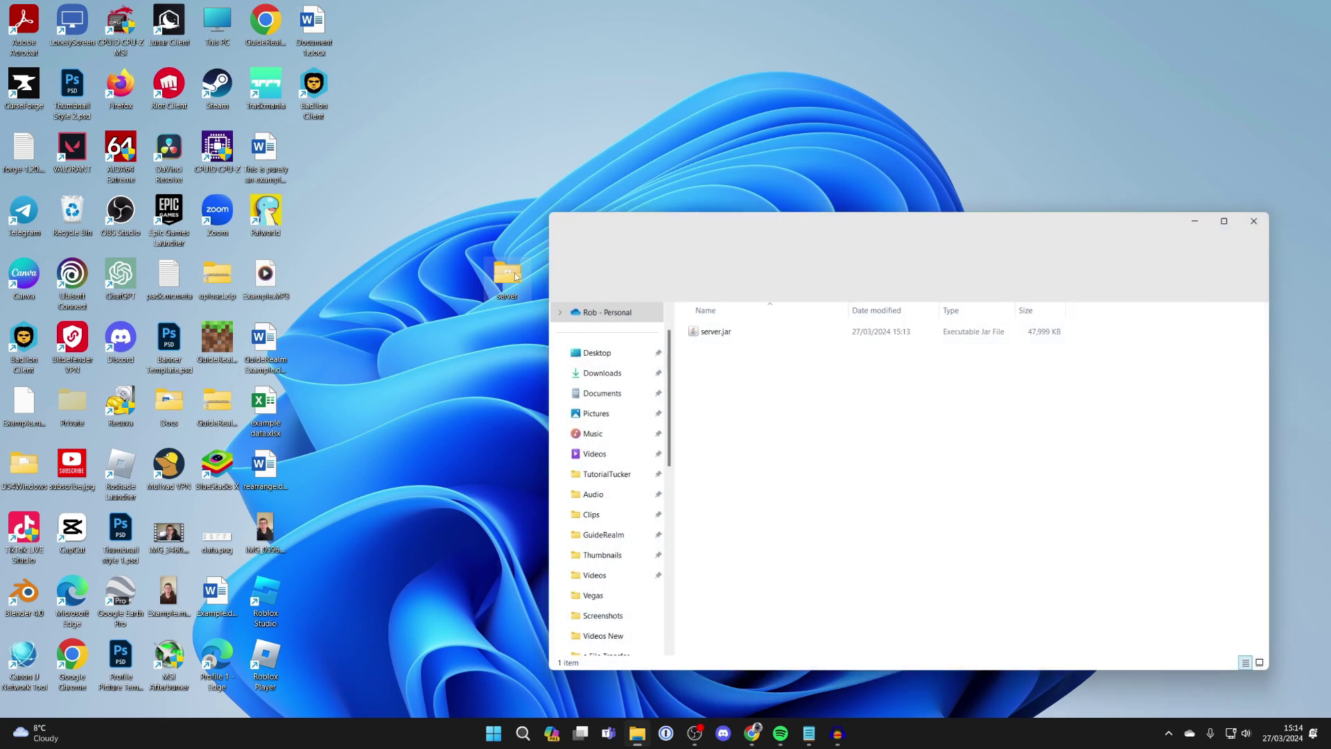
pyautogui.moveTo(624, 205); pyautogui.dragTo(336, 137)
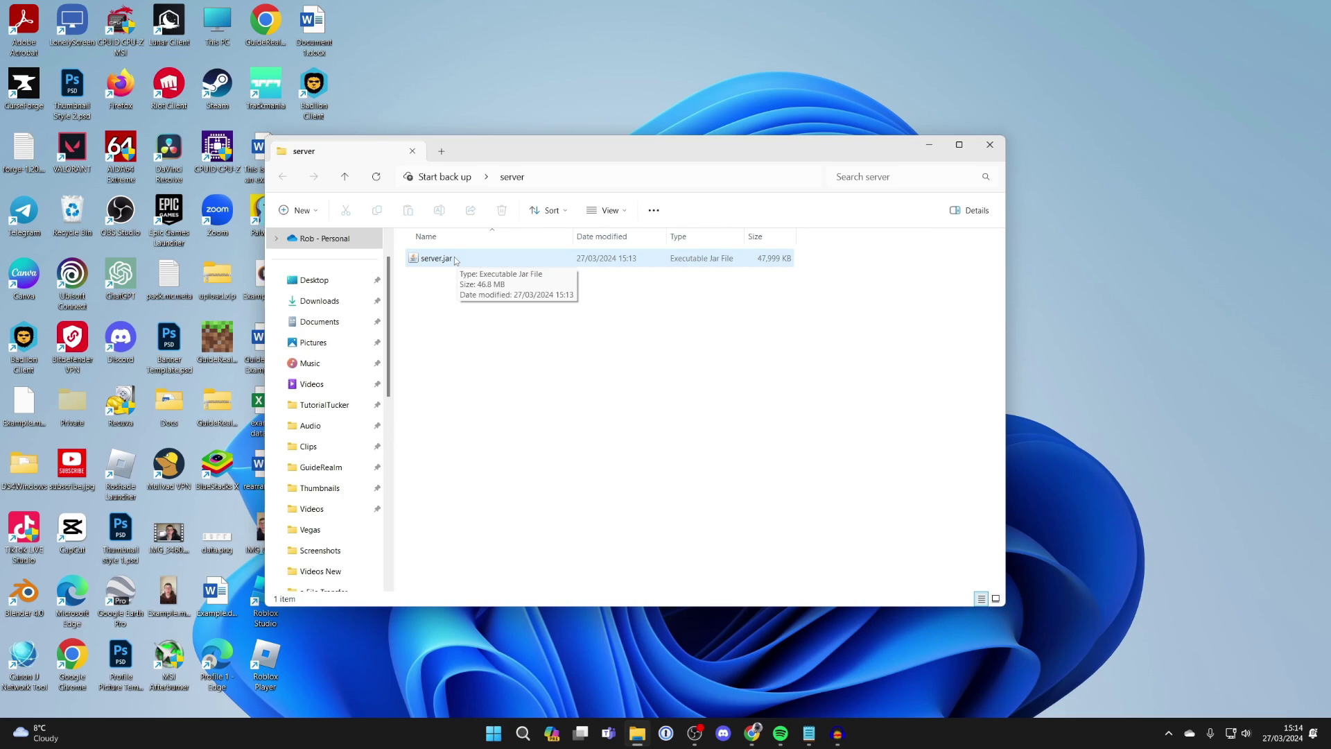
pyautogui.click(437, 258)
pyautogui.rightClick(455, 260)
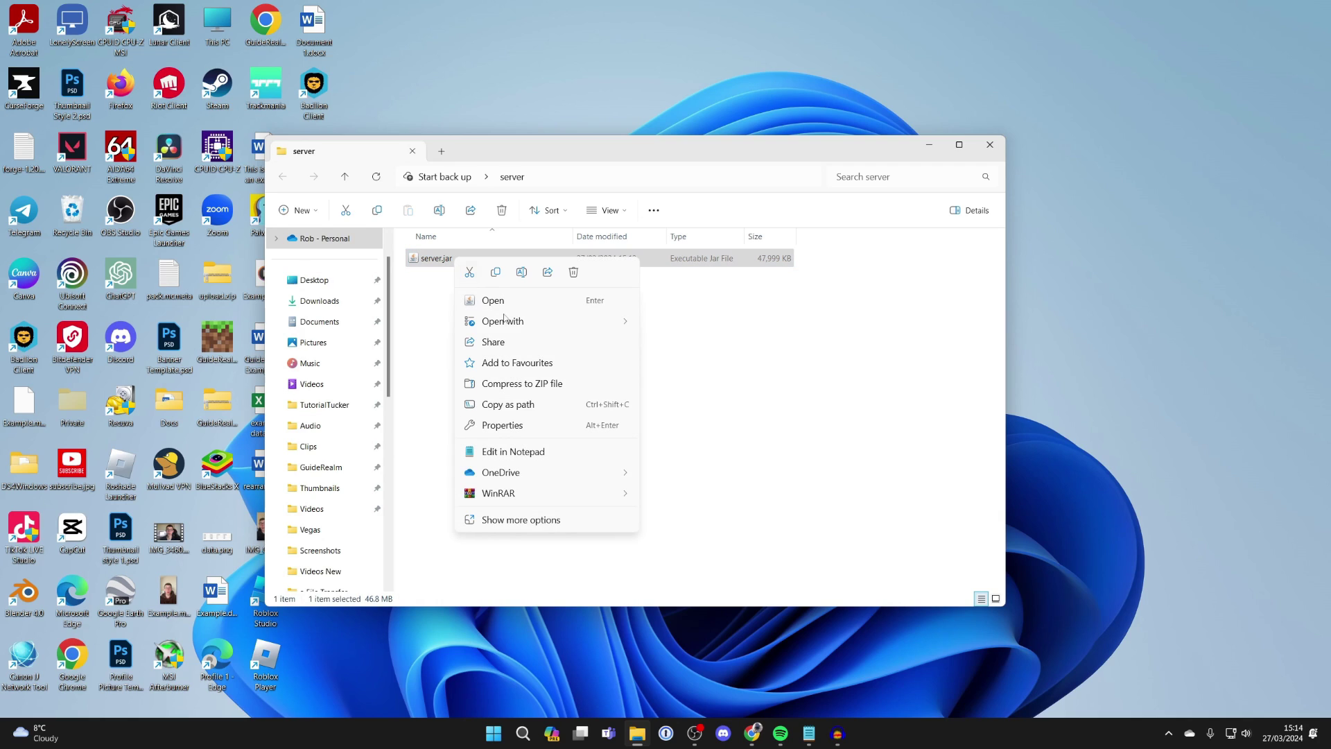
pyautogui.moveTo(514, 330)
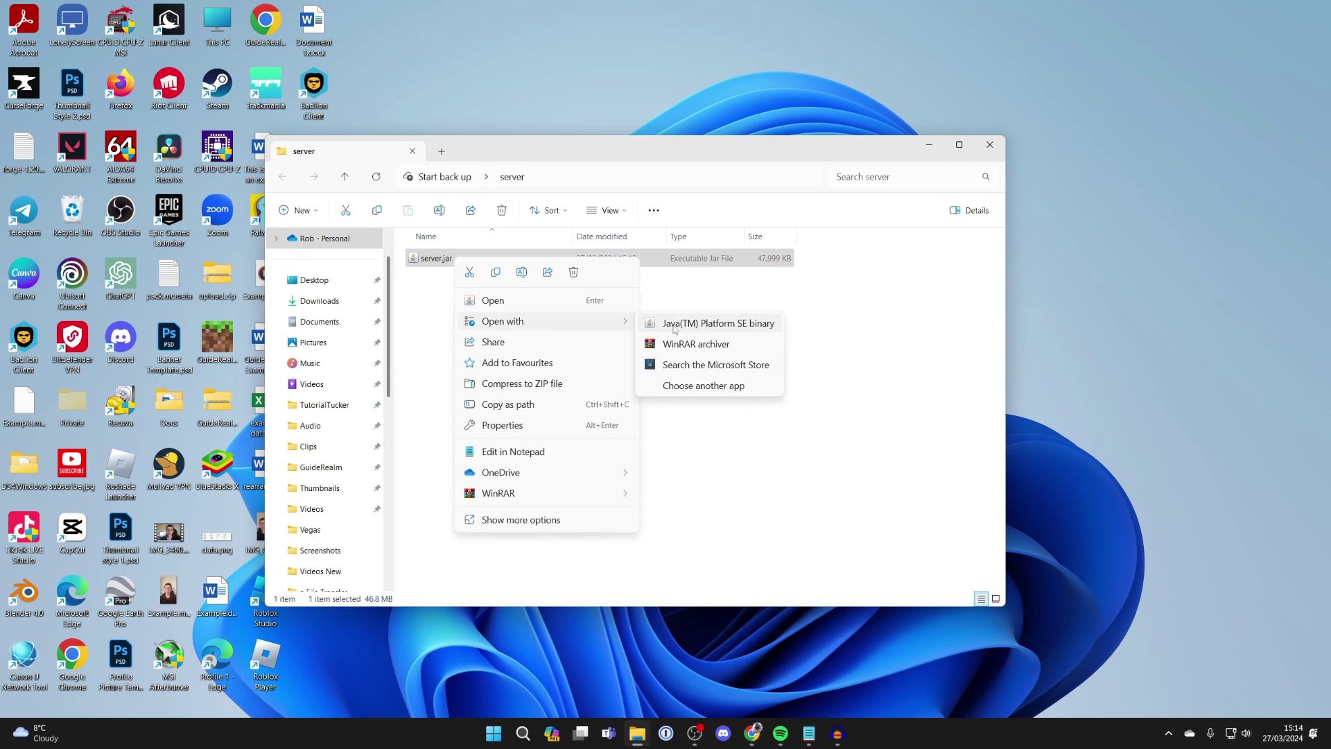
pyautogui.click(706, 386)
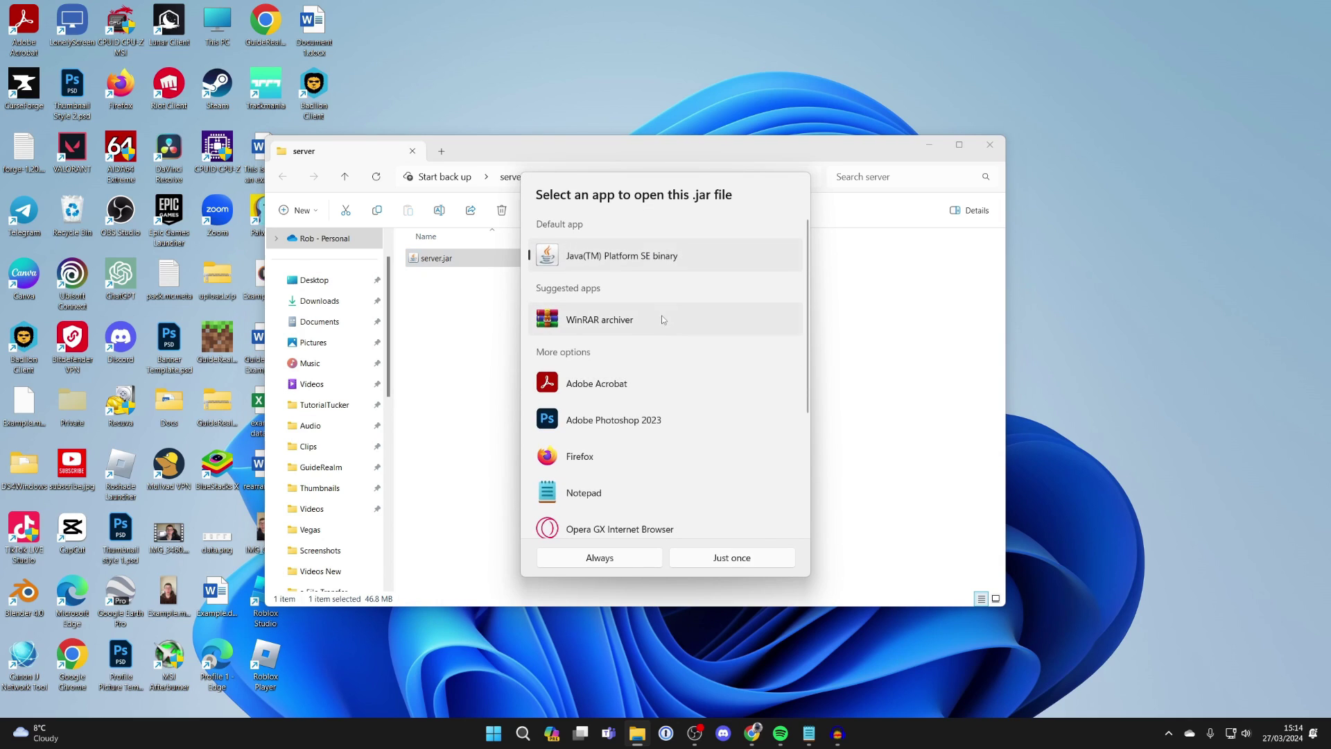
pyautogui.click(484, 331)
pyautogui.click(484, 331)
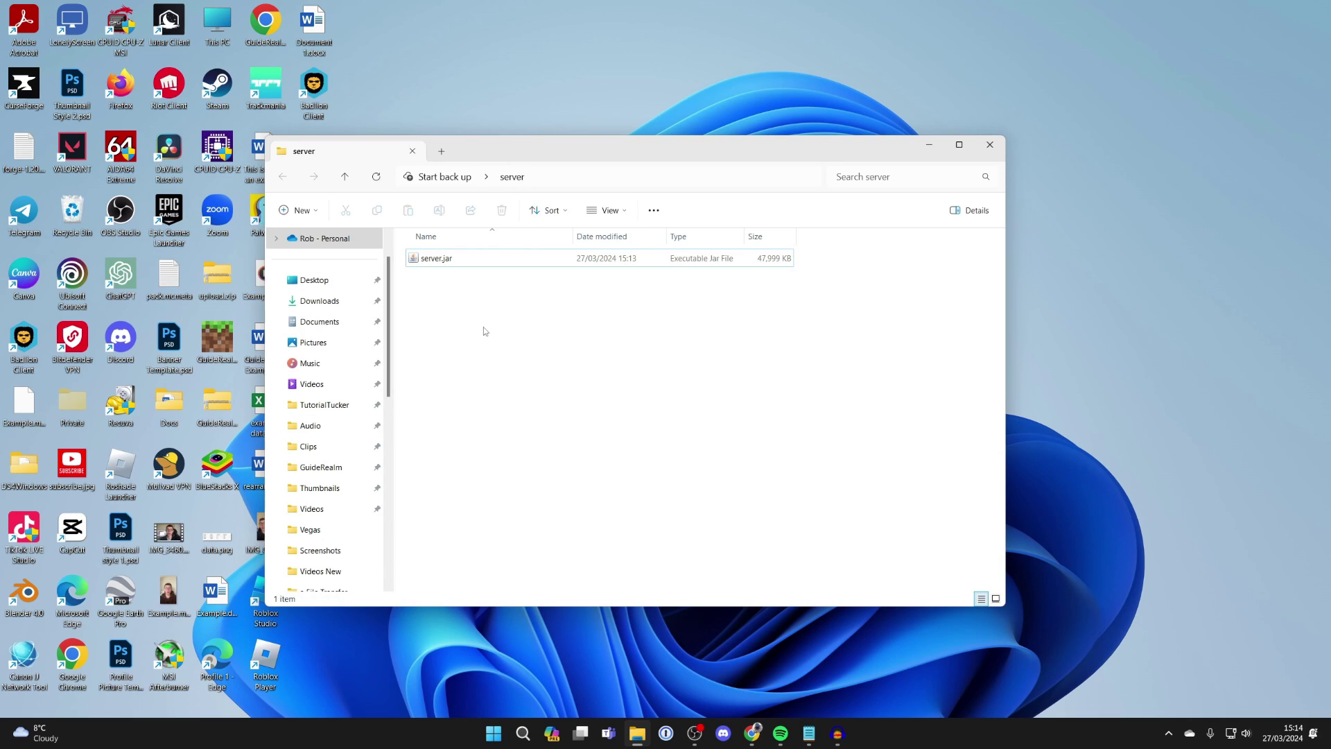
# Switch to Chrome and go to java.com.
pyautogui.click(751, 739)
pyautogui.click(262, 43)
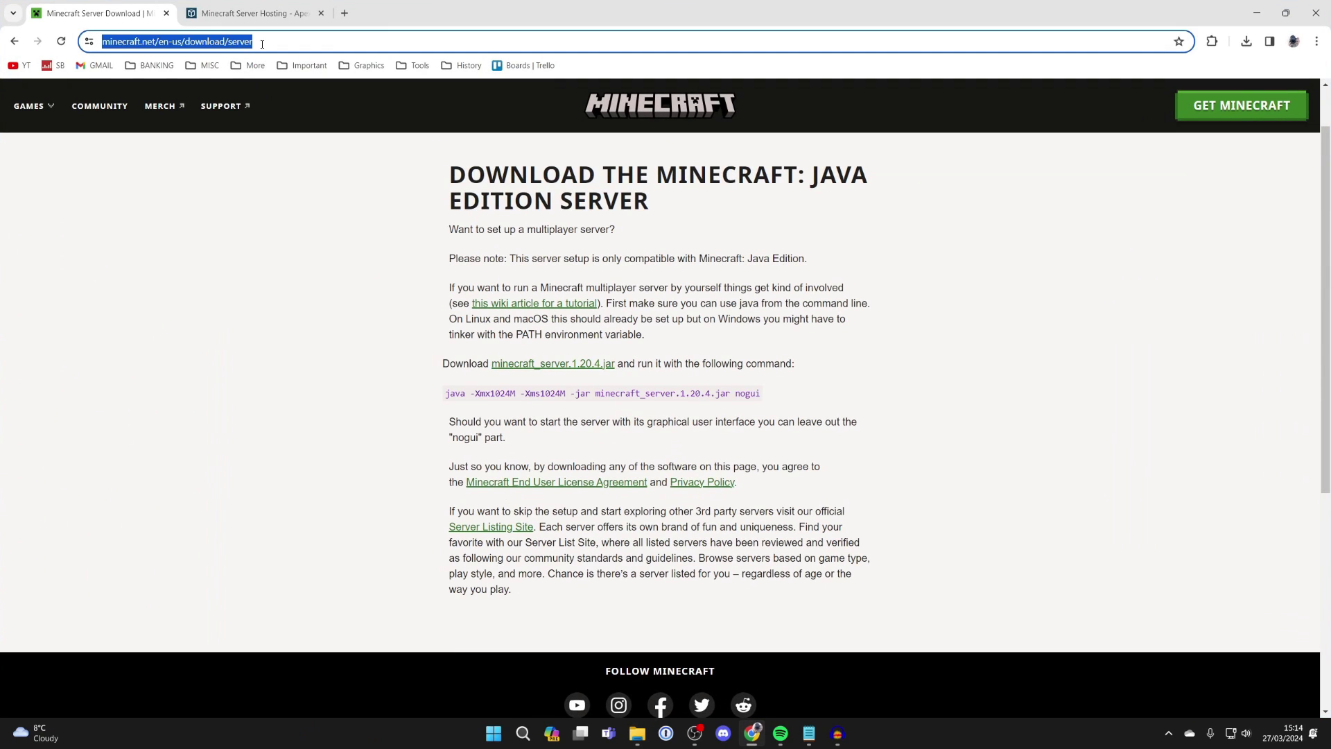
pyautogui.write('java.com')
pyautogui.press('Return')
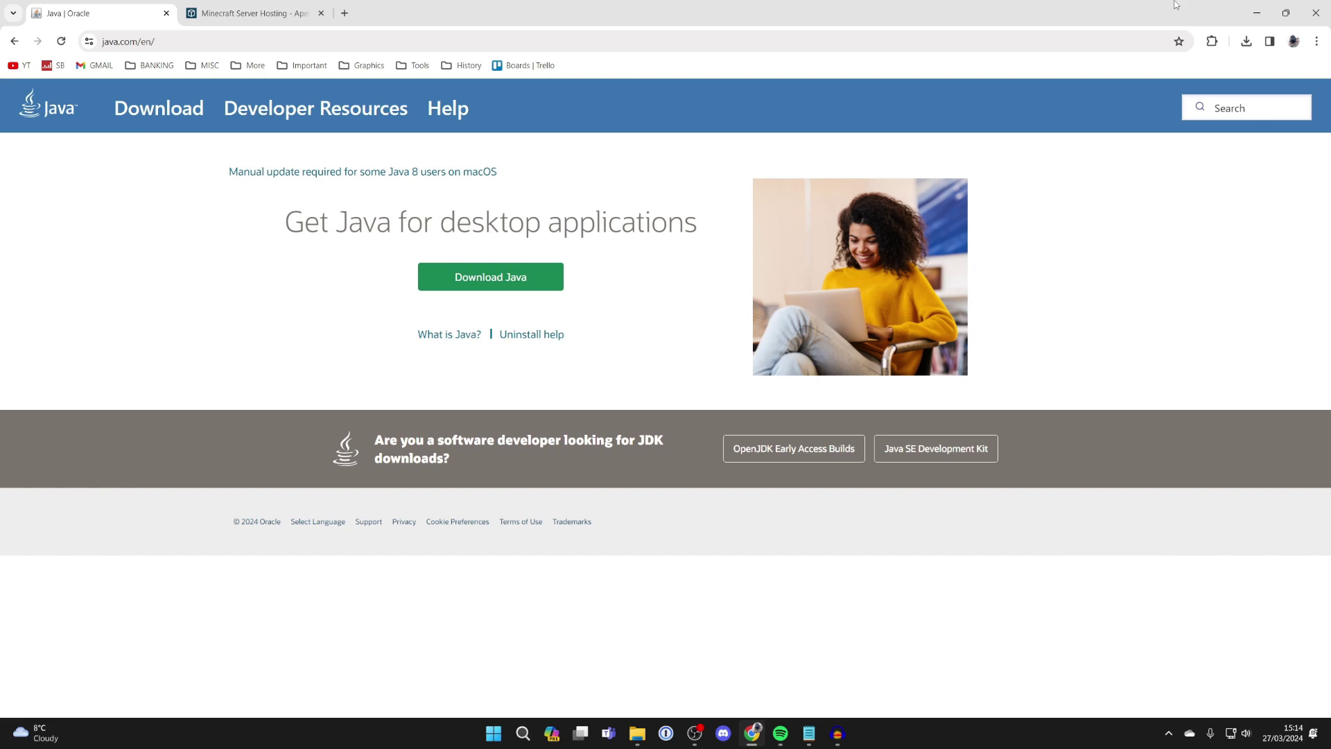
# Back in the server folder, set Java(TM) Platform SE binary to always open .jar files and run server.jar.
pyautogui.click(1257, 13)
pyautogui.rightClick(490, 258)
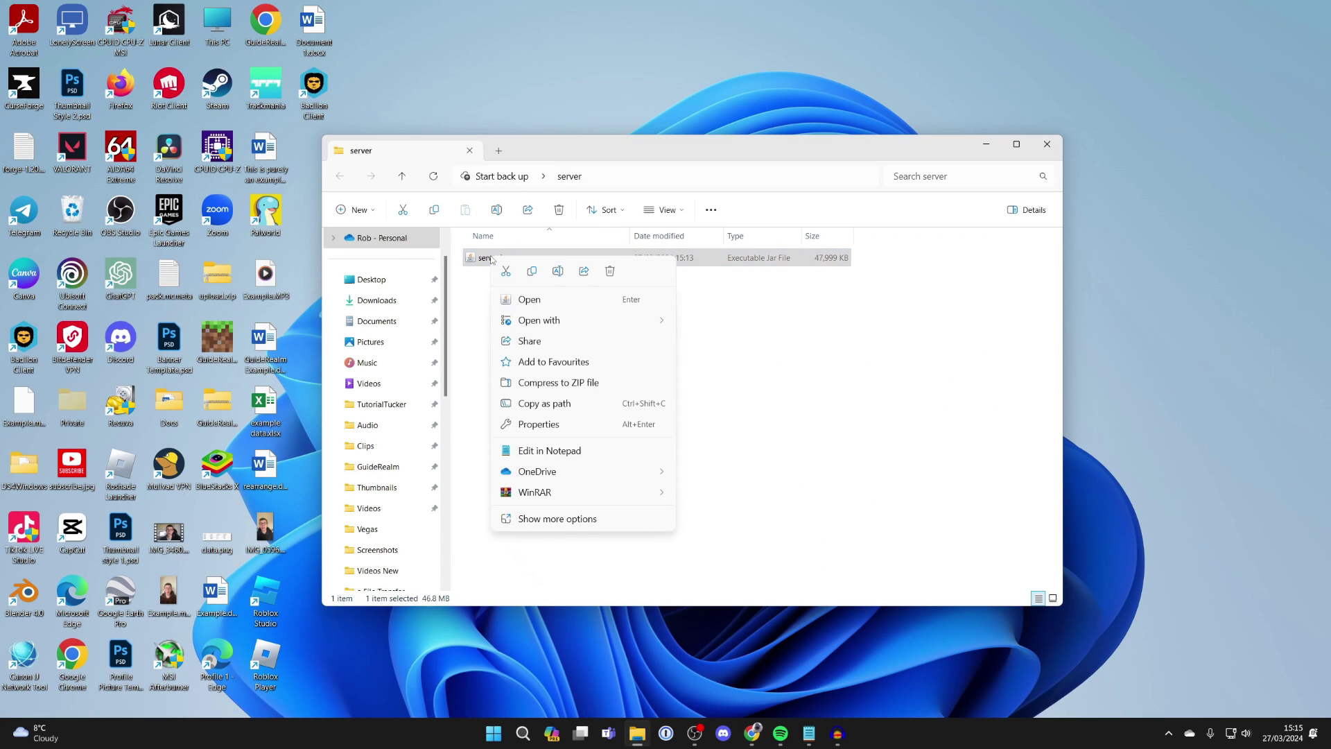
pyautogui.moveTo(525, 319)
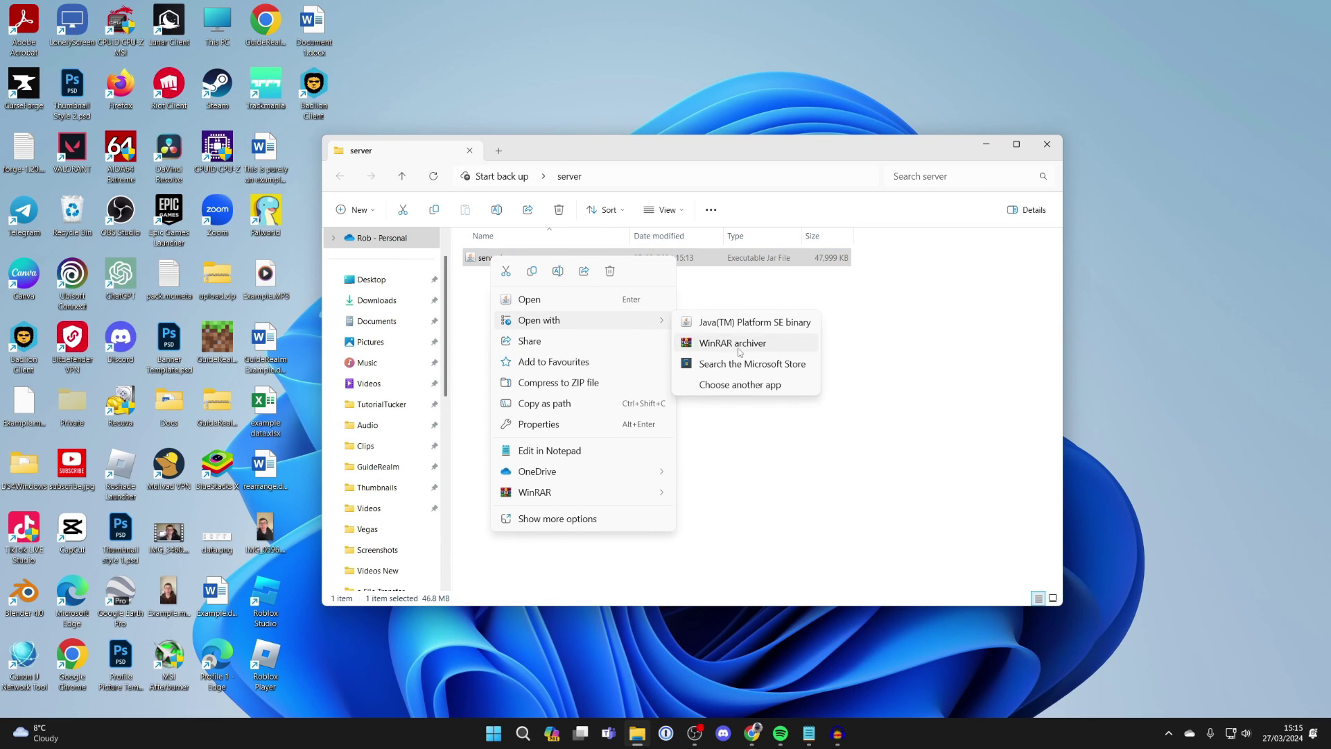
pyautogui.click(746, 389)
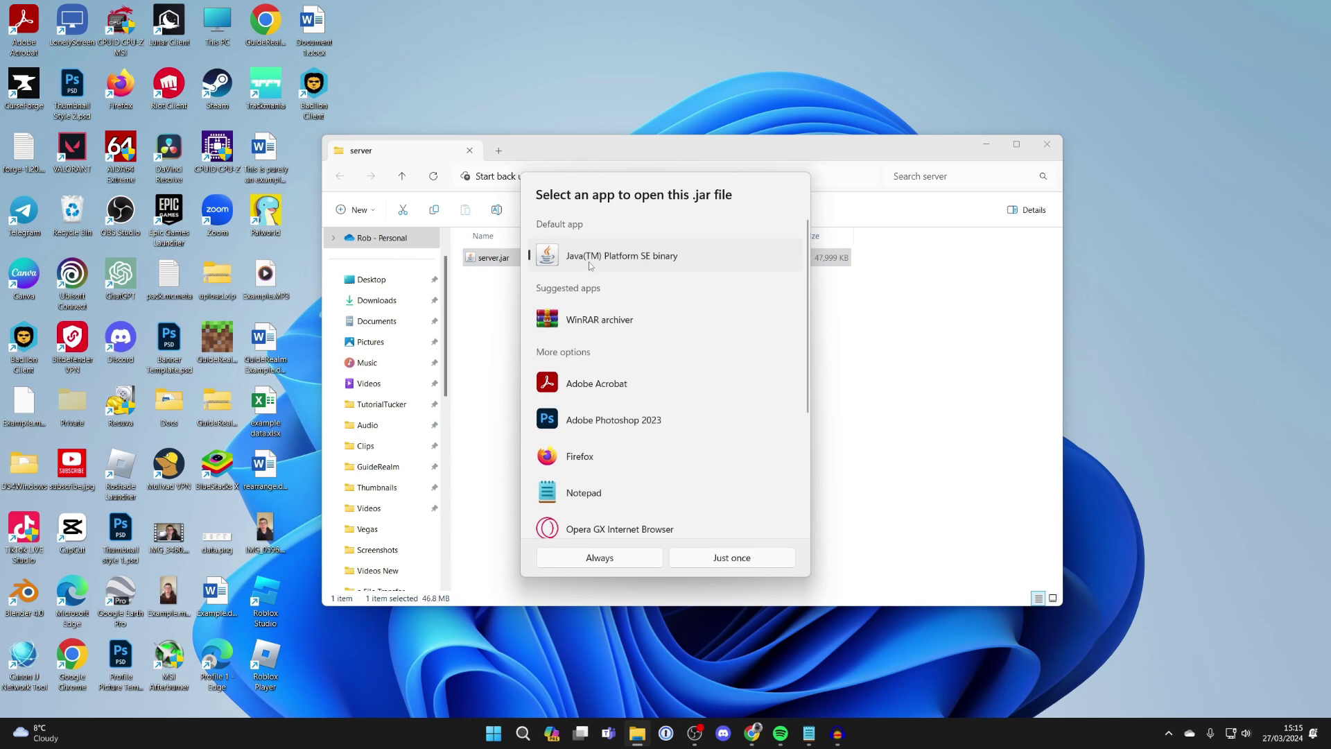
pyautogui.click(601, 556)
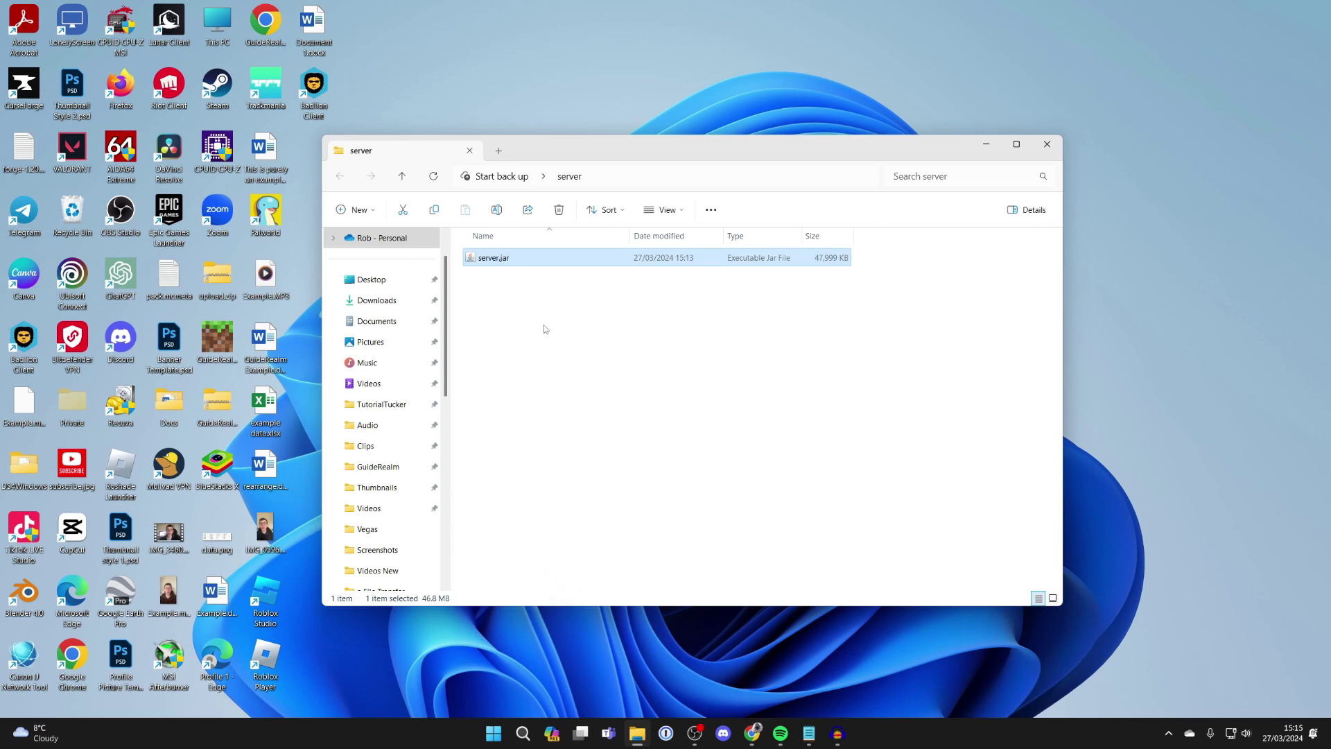
pyautogui.doubleClick(506, 259)
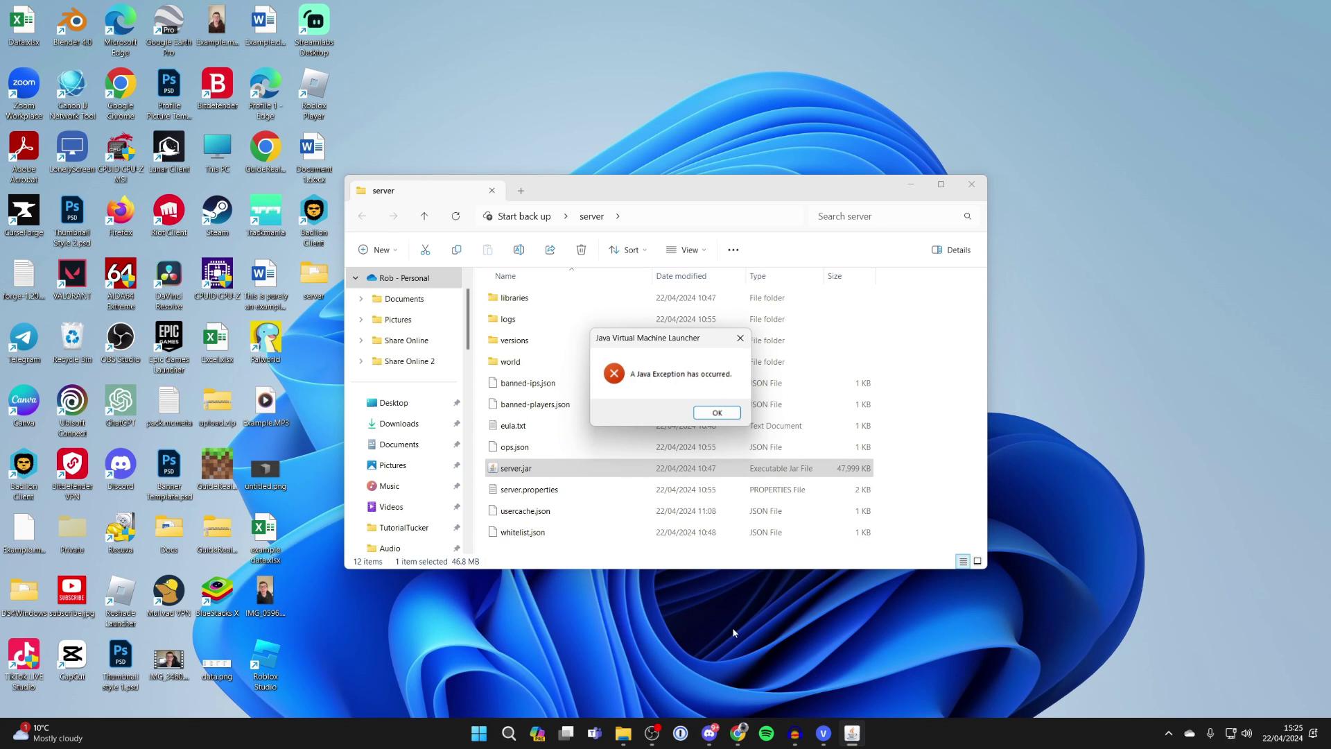
# In Chrome, go from java.com to Oracle's Java SE Development Kit downloads and show the JDK 22 files for Windows.
pyautogui.click(737, 733)
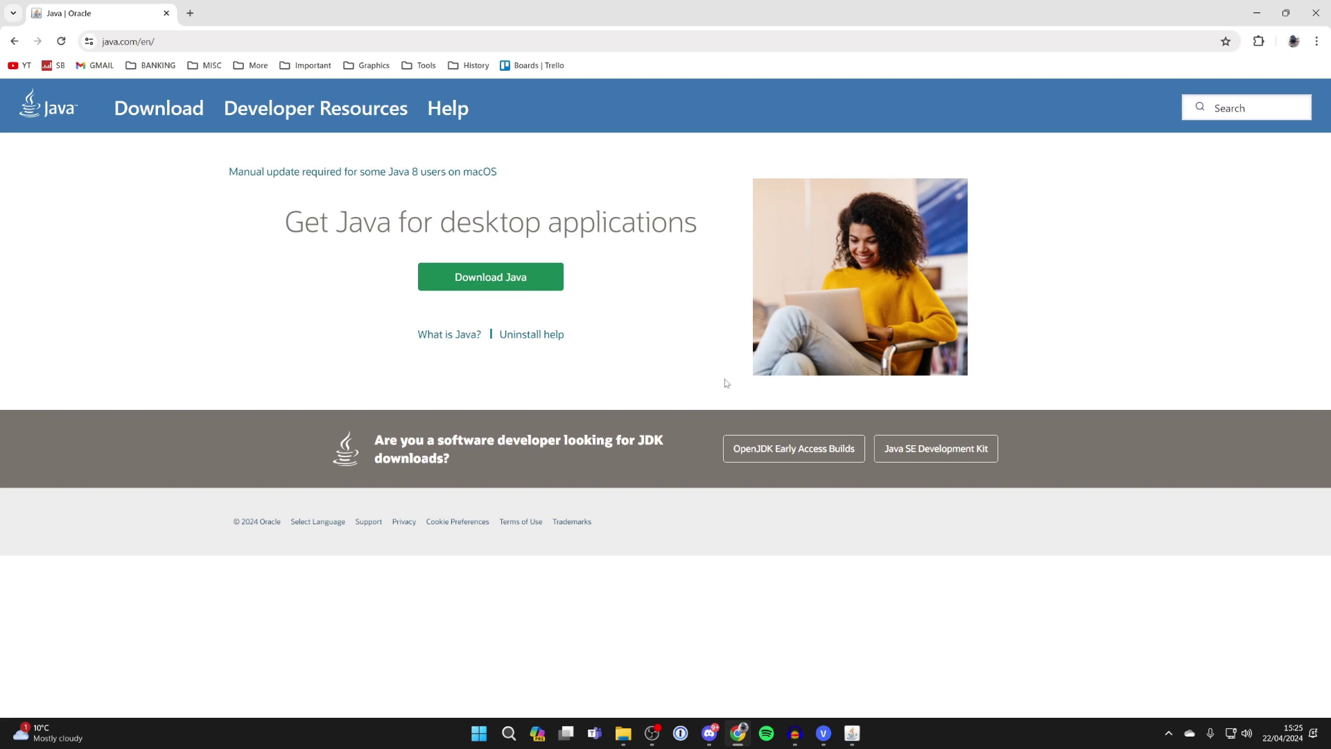
pyautogui.click(895, 452)
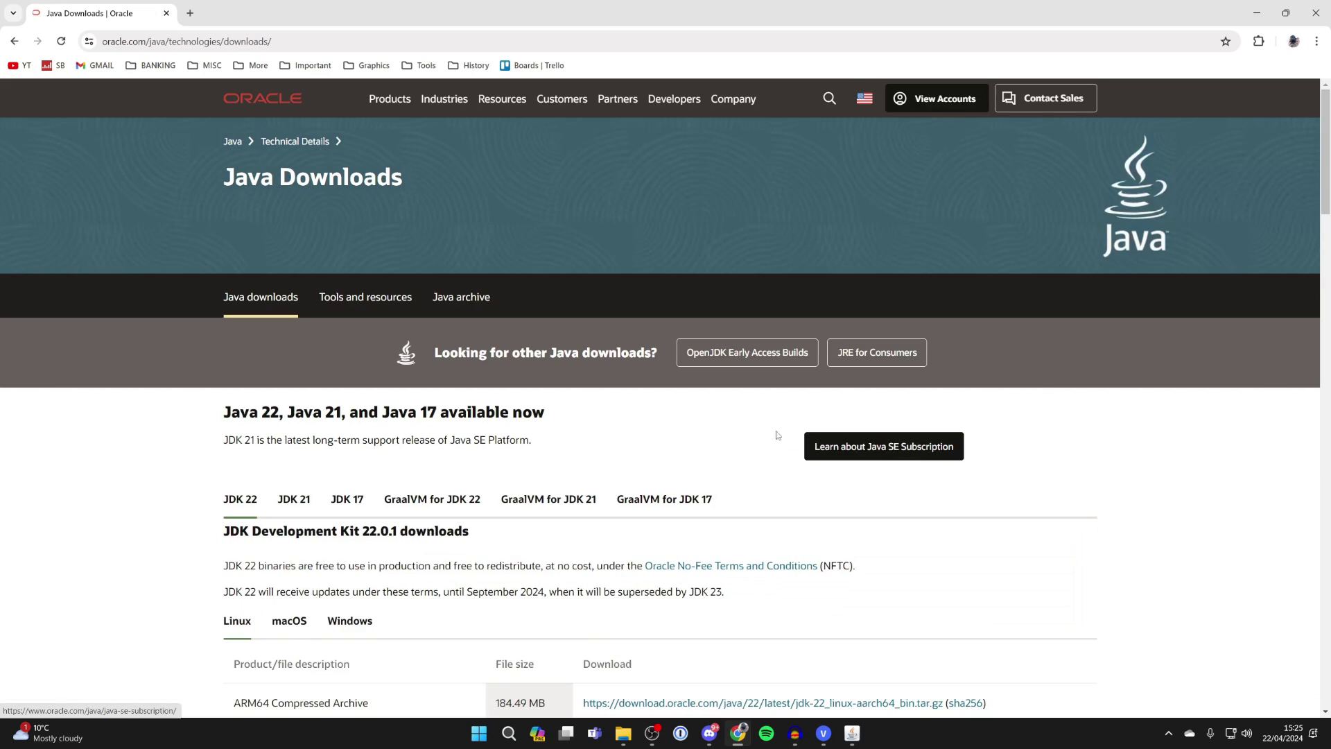
pyautogui.scroll(-3, 525, 400)
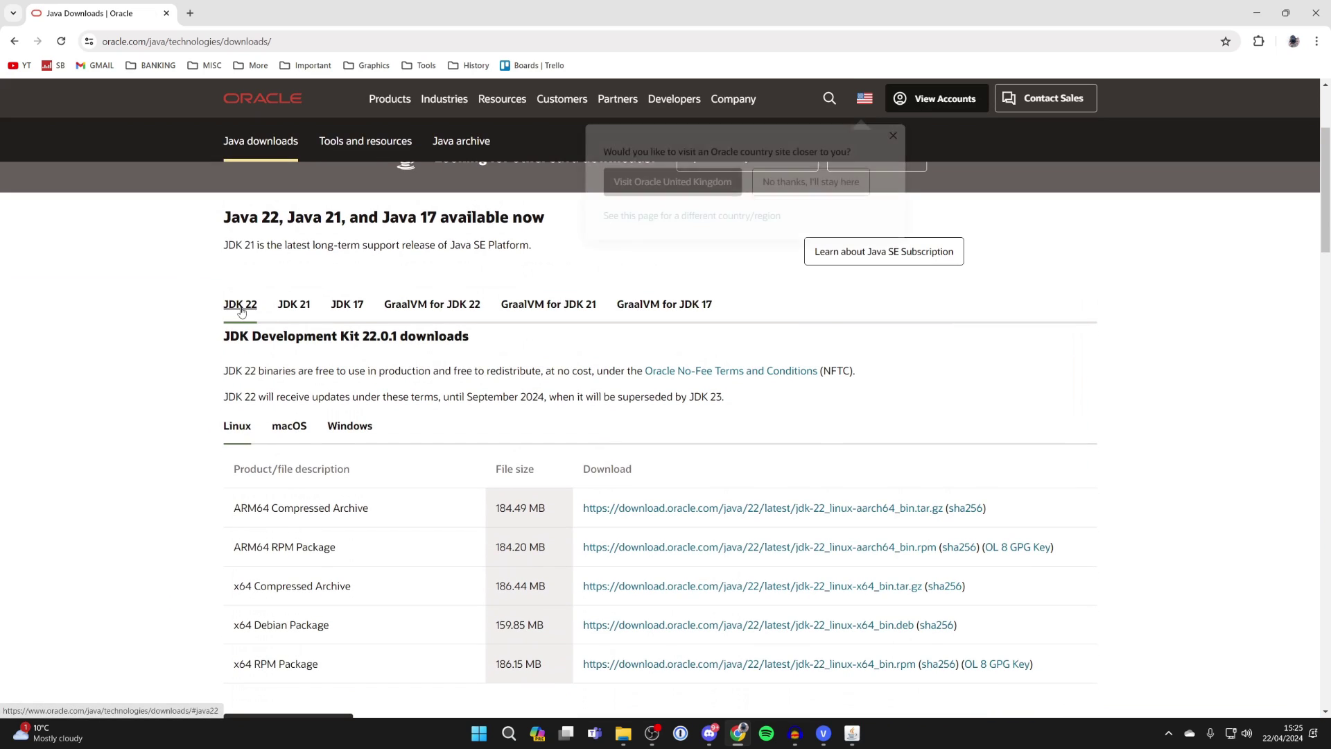
pyautogui.click(242, 312)
pyautogui.click(351, 296)
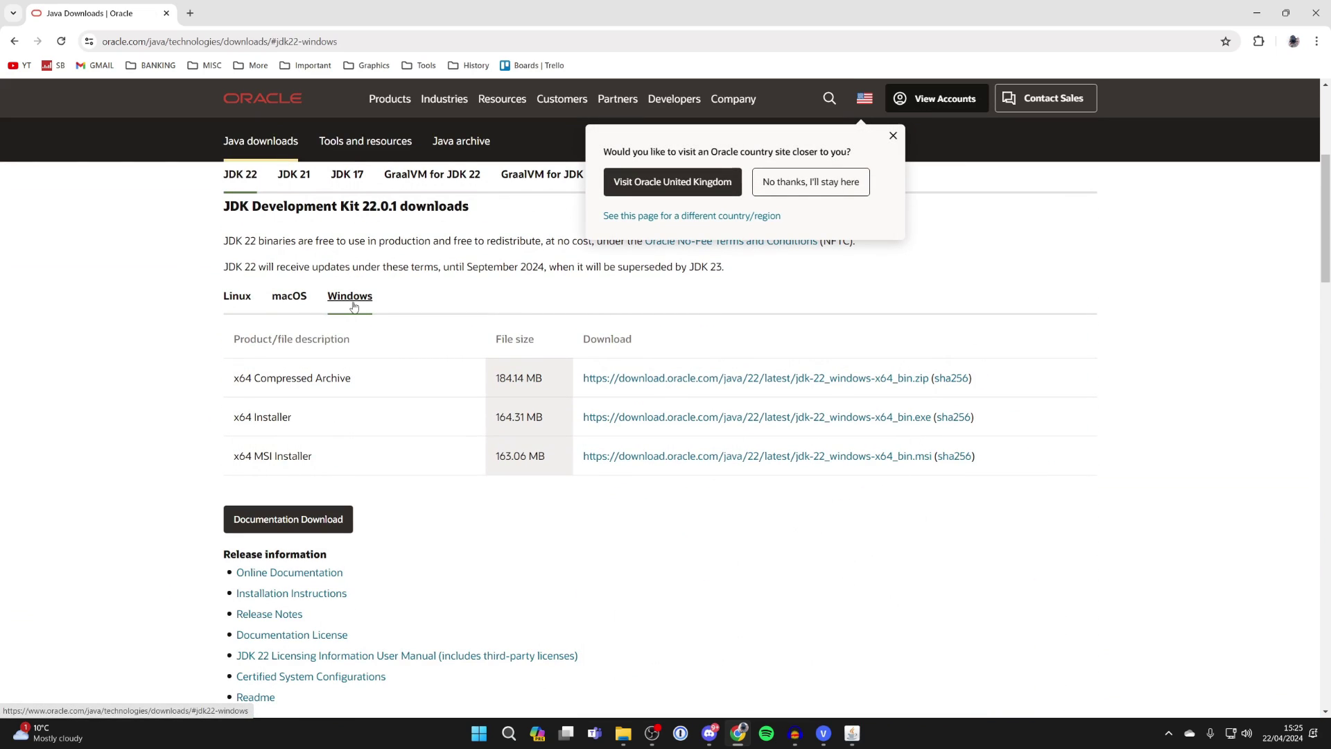
# Download the JDK 22 x64 Installer (.exe) for Windows.
pyautogui.click(676, 419)
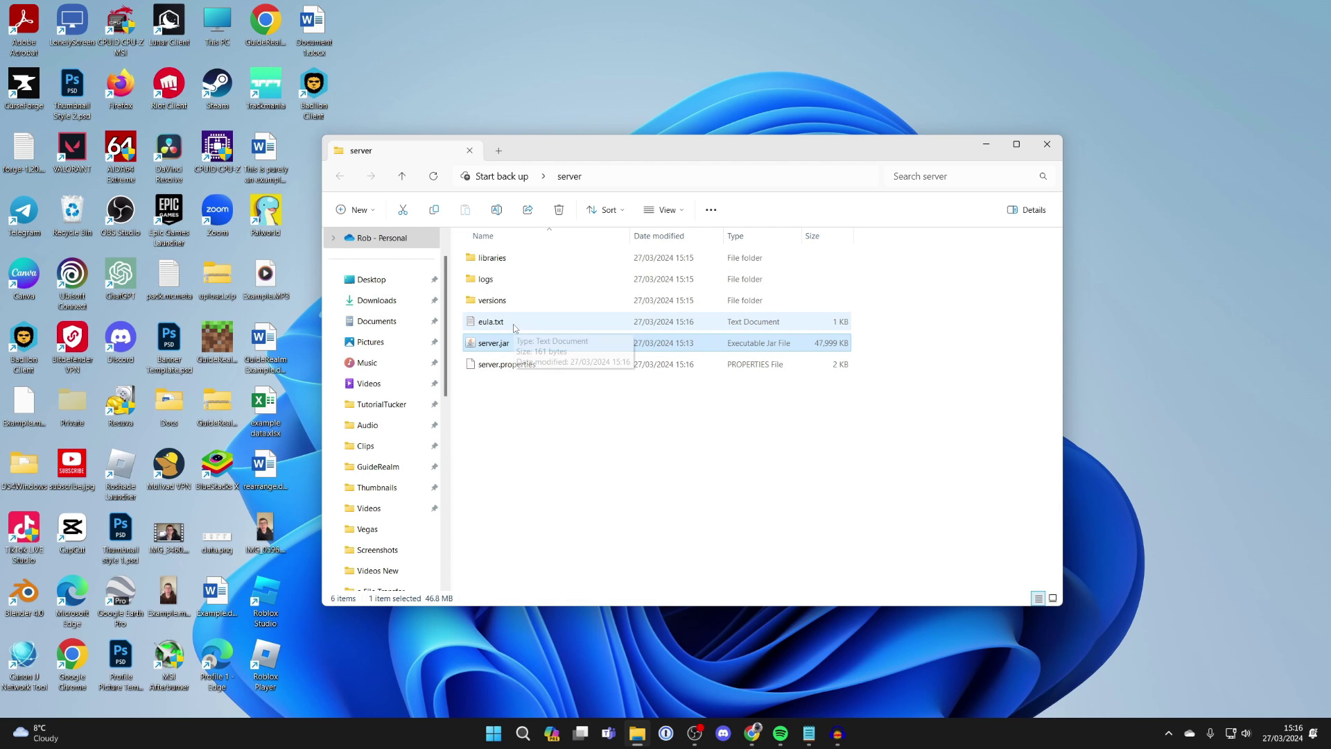
# Open eula.txt from the server folder in Notepad and close the extra eula.txt tab.
pyautogui.click(513, 324)
pyautogui.doubleClick(513, 324)
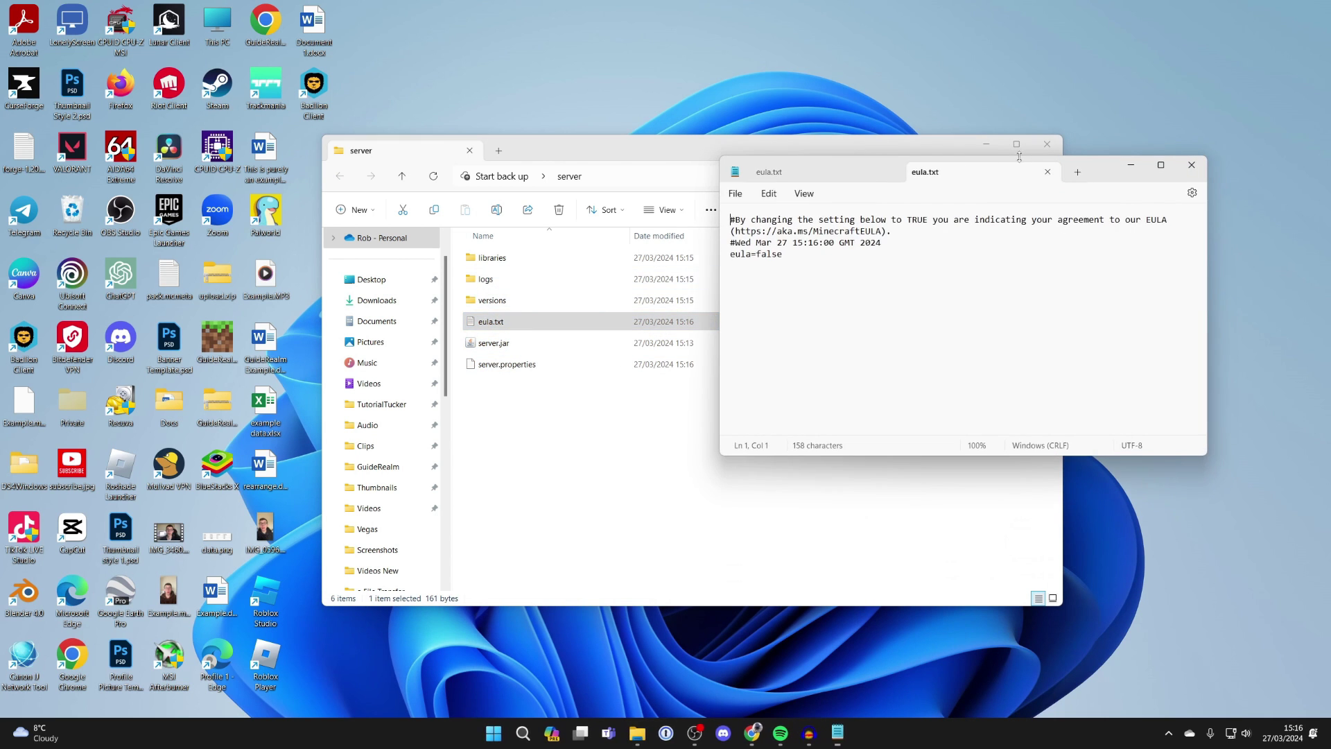
pyautogui.moveTo(1100, 172); pyautogui.dragTo(806, 213)
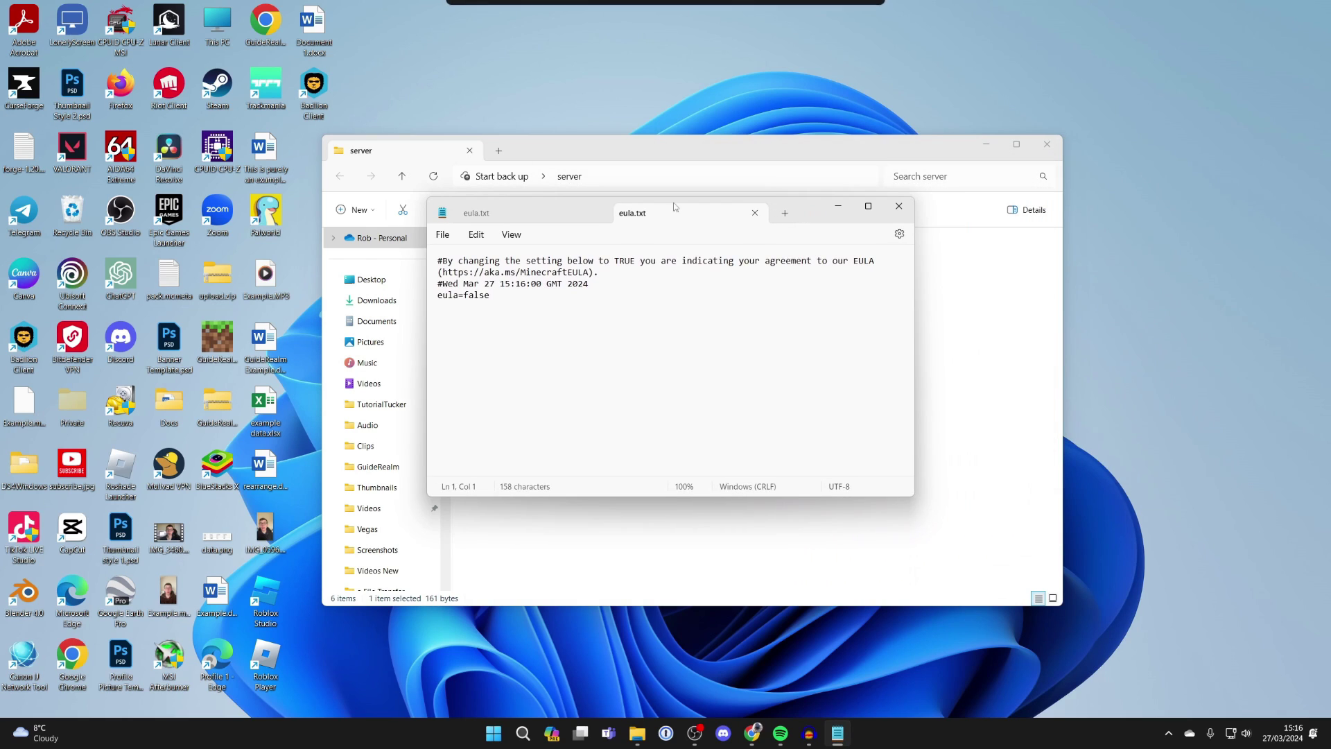
pyautogui.click(599, 213)
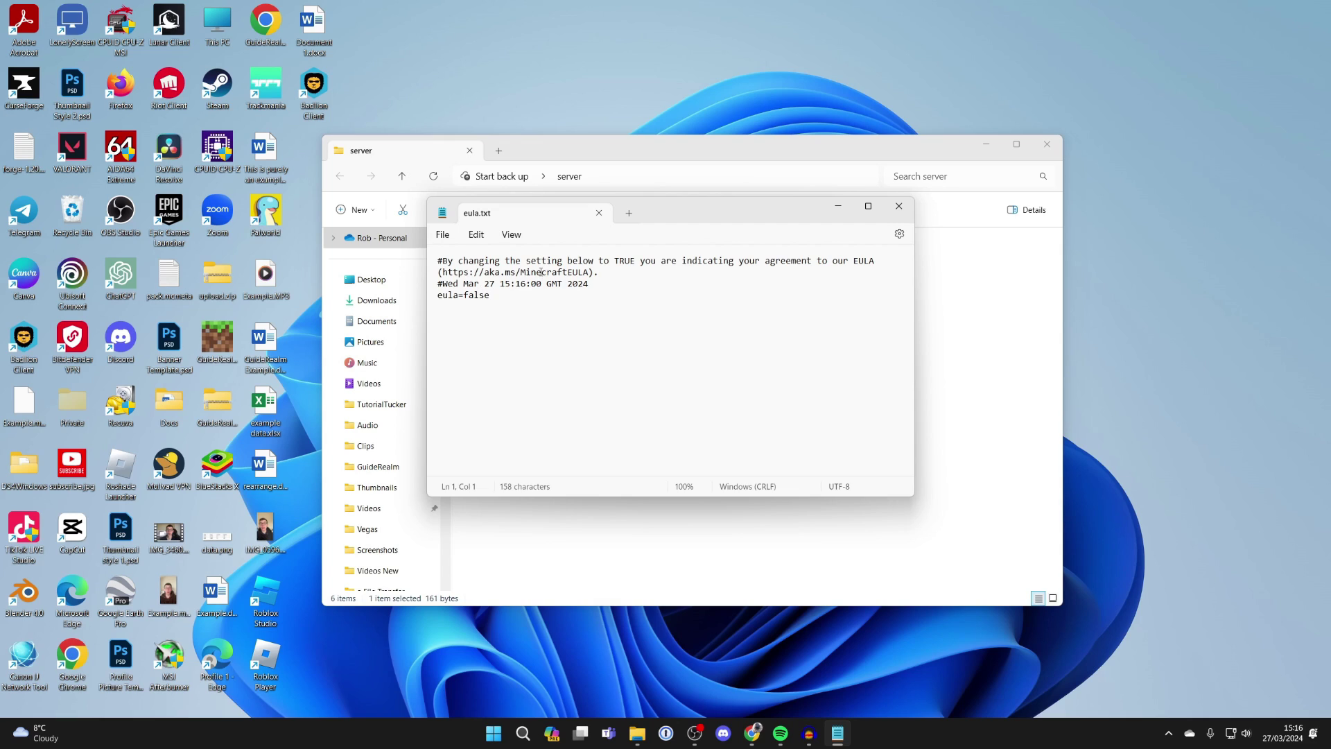
# Set eula to true in eula.txt, save the file and close Notepad.
pyautogui.click(491, 296)
pyautogui.press('BackSpace')
pyautogui.press('BackSpace')
pyautogui.press('BackSpace')
pyautogui.press('BackSpace')
pyautogui.press('BackSpace')
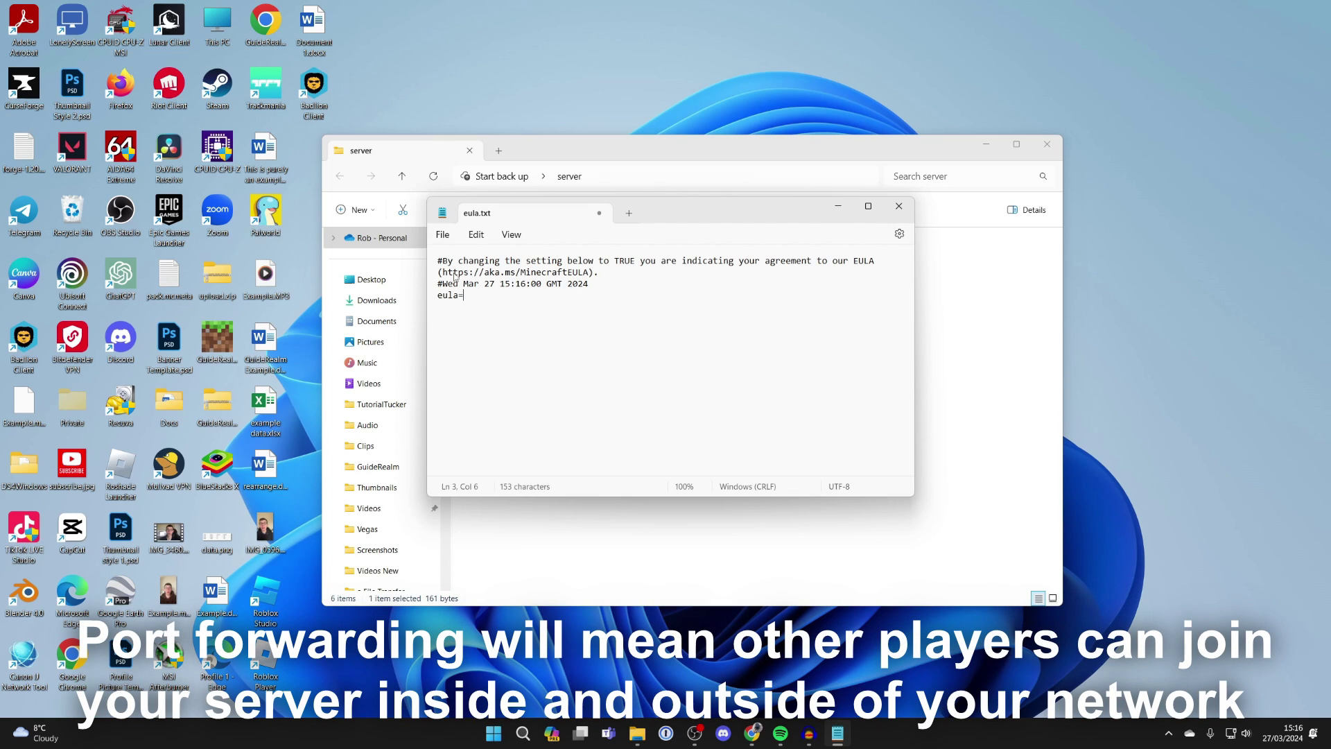
pyautogui.write('true')
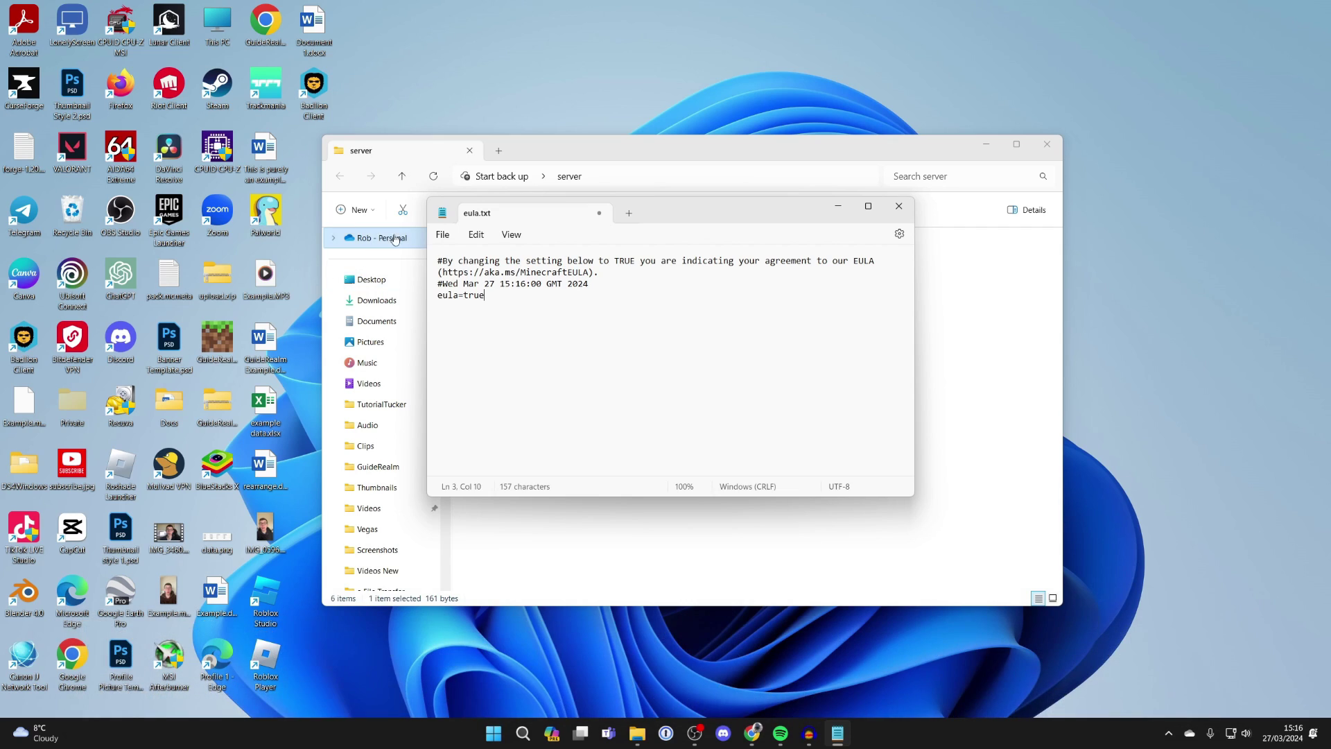
pyautogui.click(443, 234)
pyautogui.click(476, 324)
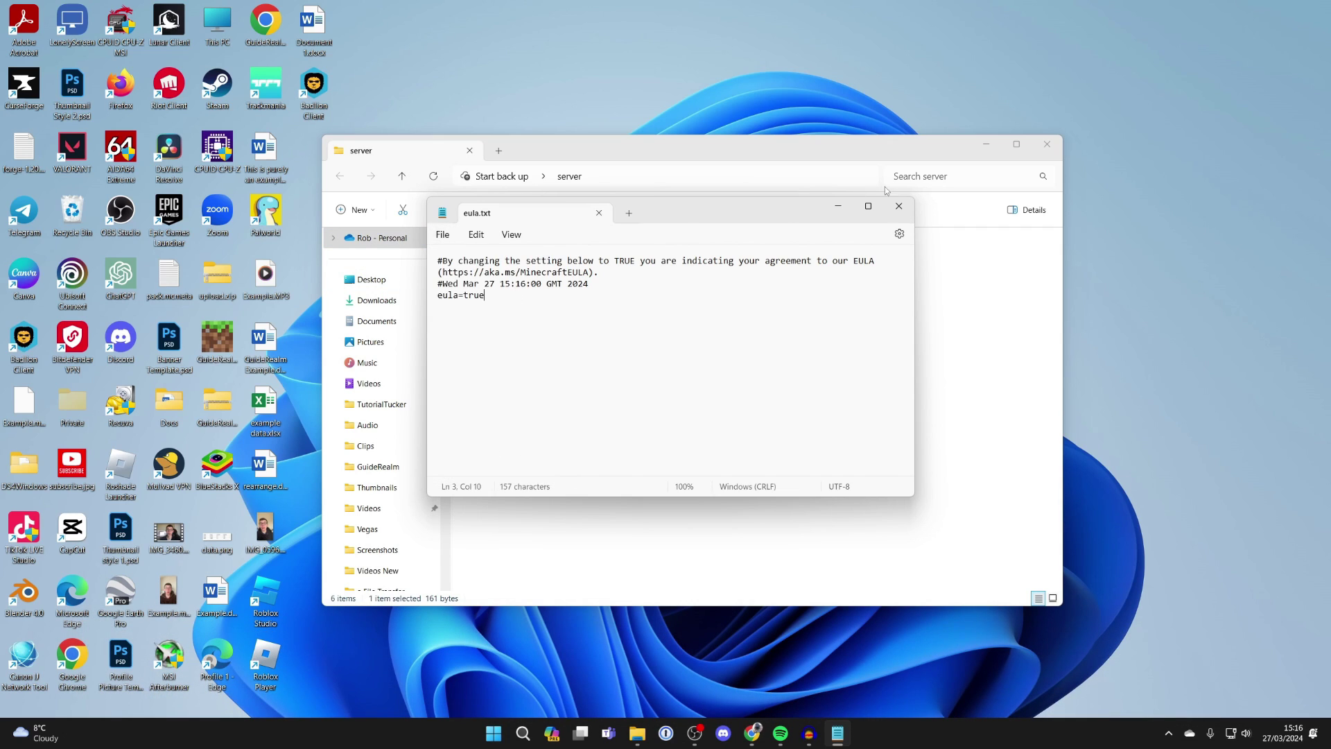
pyautogui.click(898, 206)
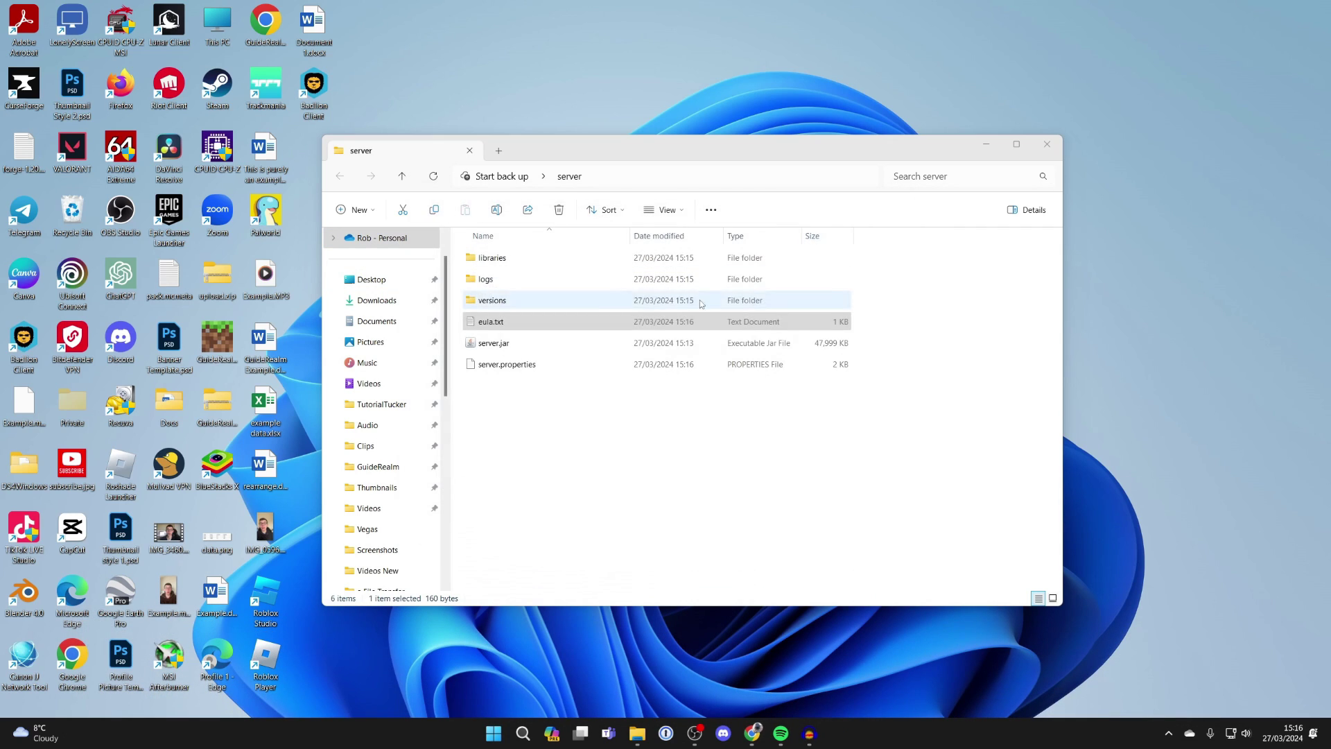
# Run server.jar and allow Java(TM) Platform SE binary through Windows Firewall on public and private networks.
pyautogui.doubleClick(530, 344)
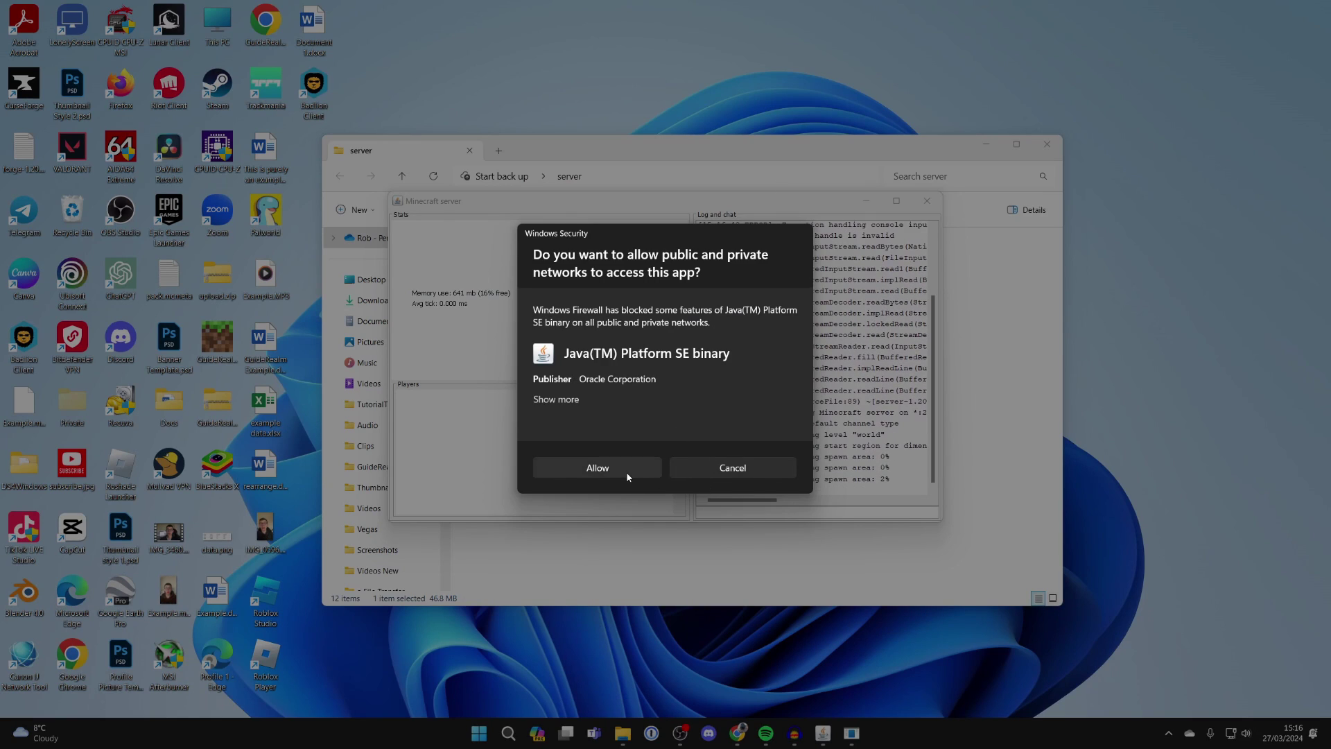
pyautogui.click(608, 468)
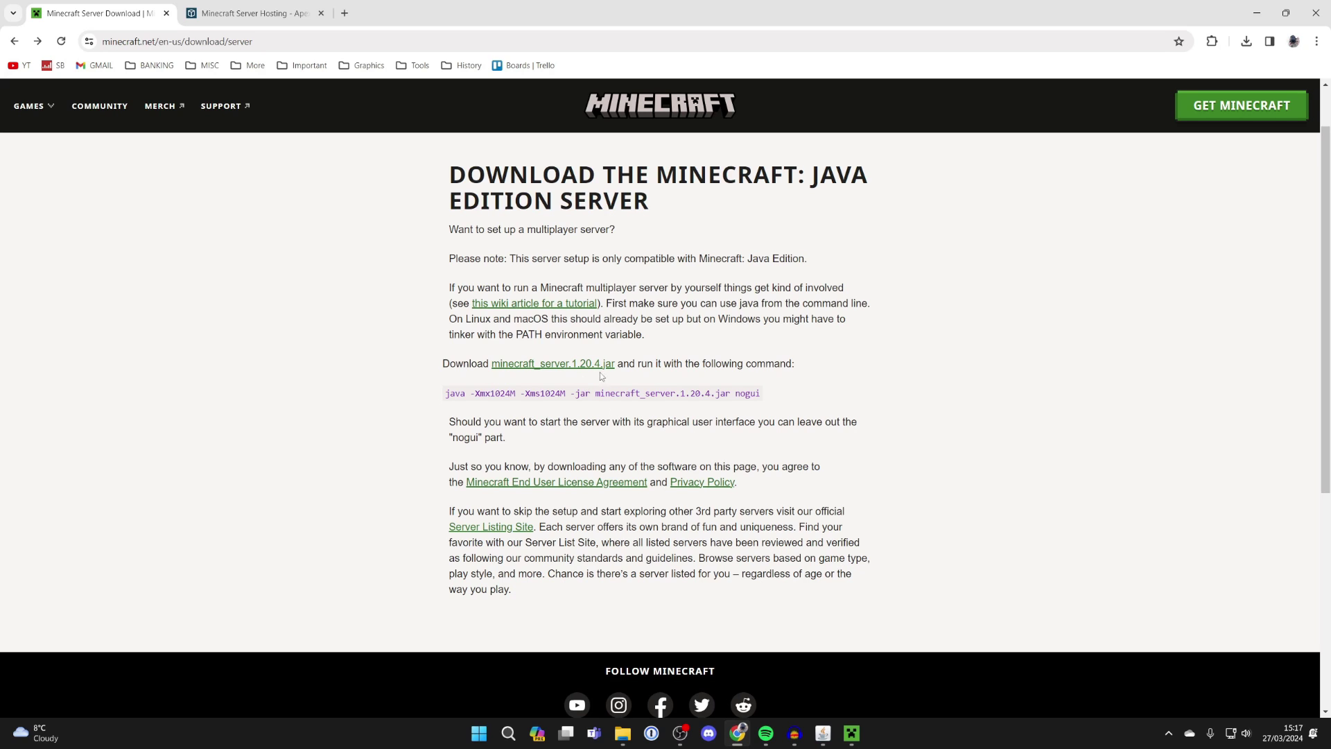
# Switch from Chrome to Minecraft Launcher, check the Java Edition installations and launch the latest release, 1.20.4.
pyautogui.click(1257, 12)
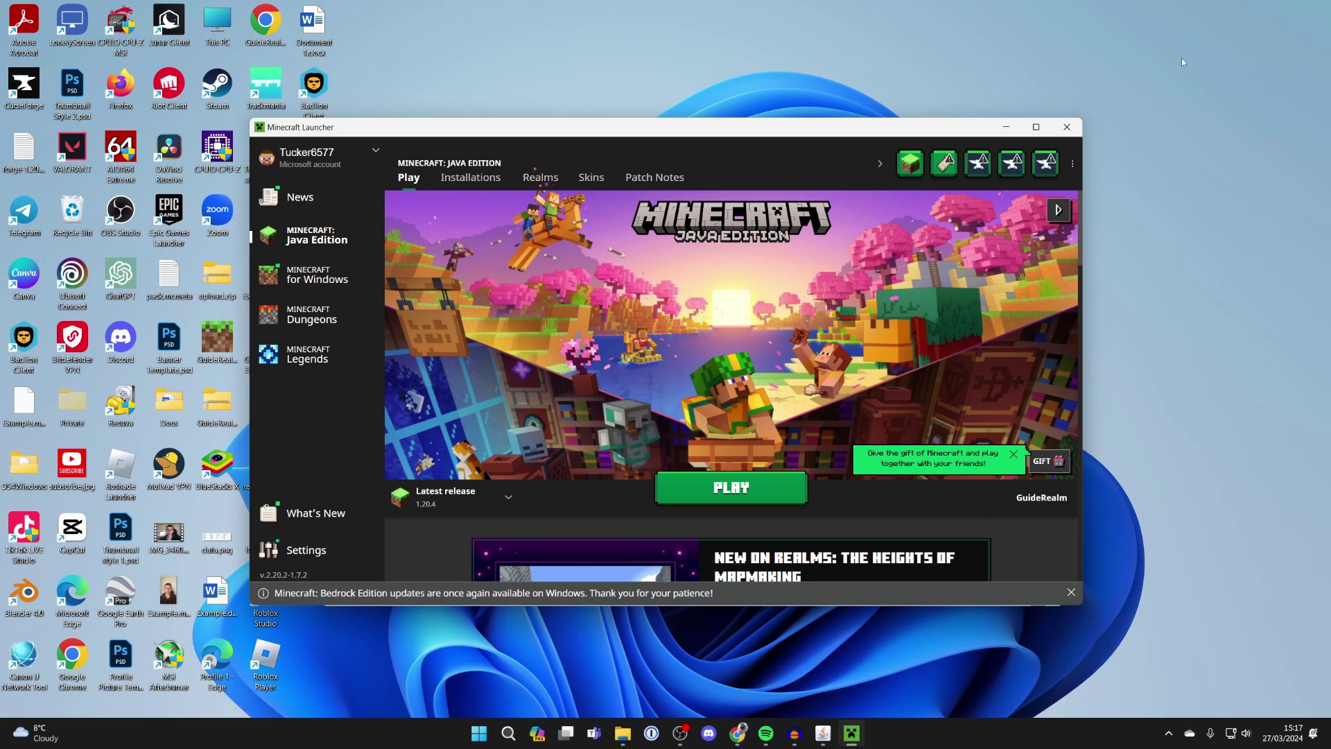
pyautogui.click(419, 499)
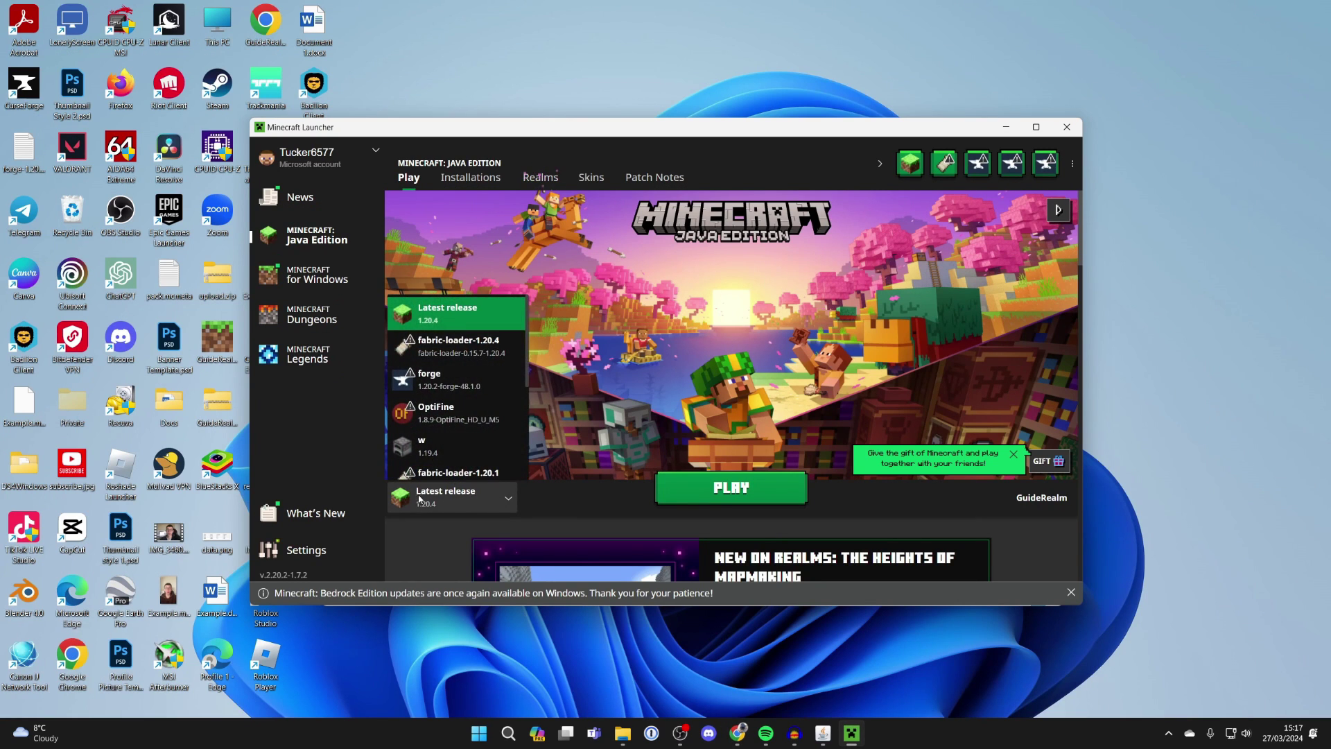
pyautogui.click(496, 219)
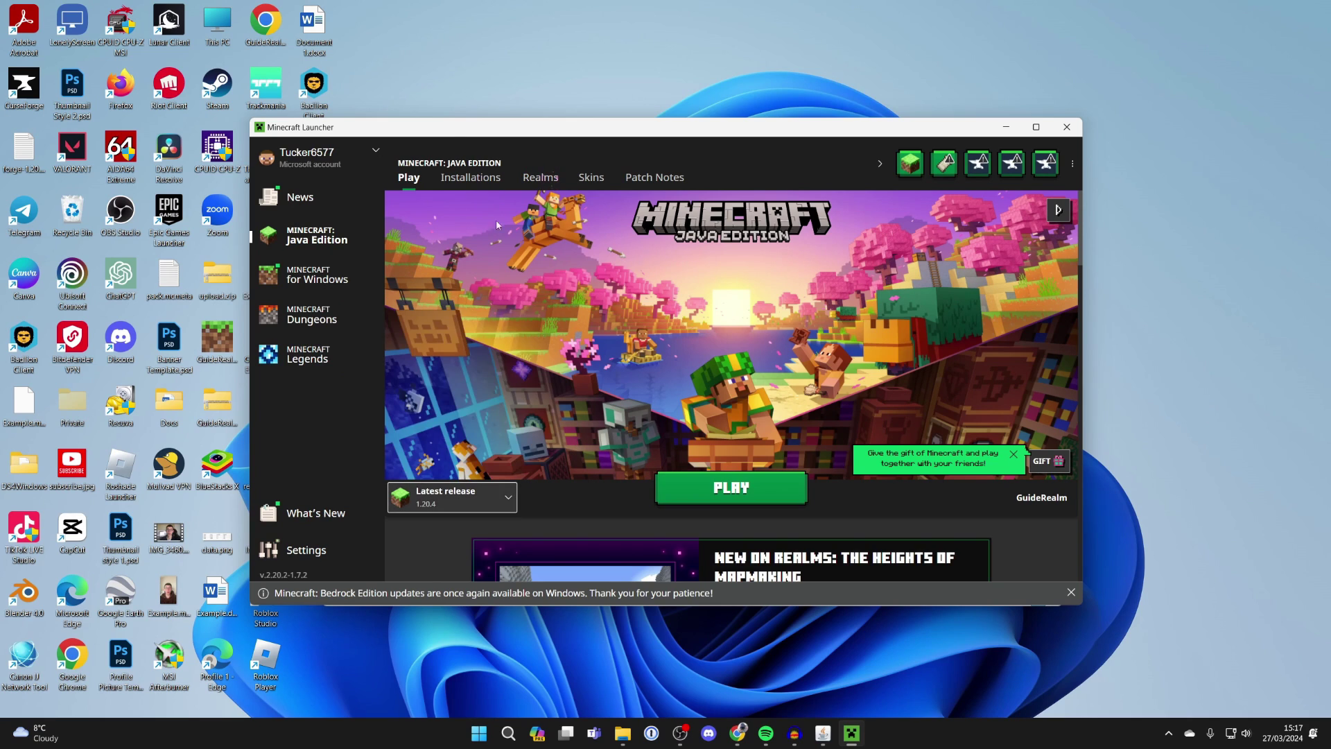
pyautogui.click(471, 180)
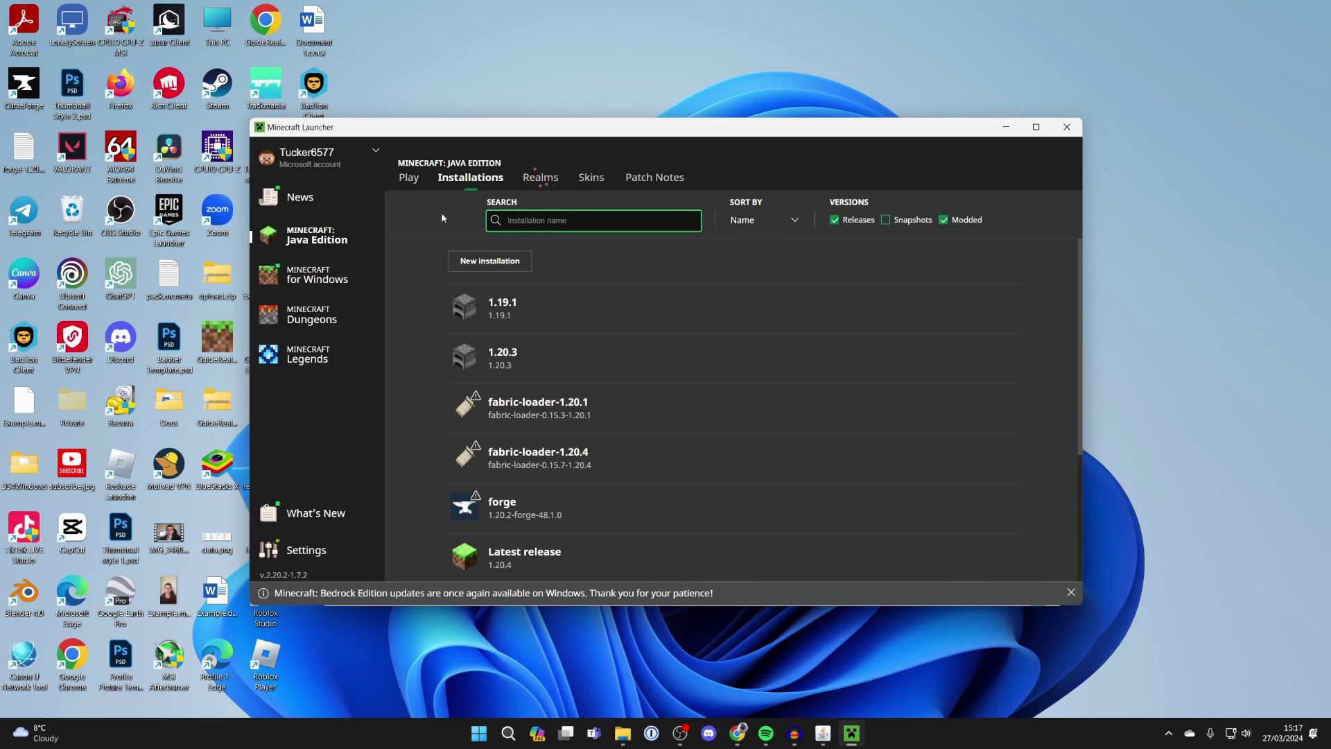
pyautogui.click(409, 178)
pyautogui.click(731, 487)
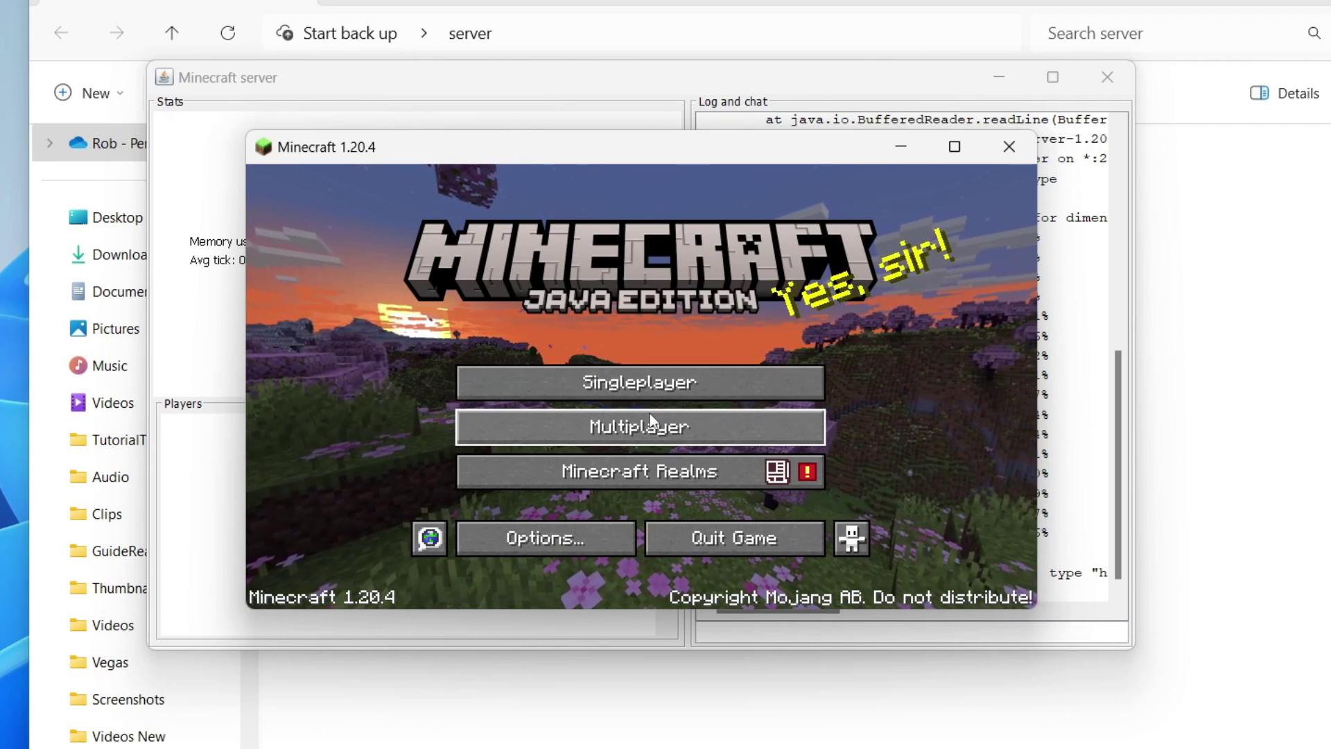
# Add a multiplayer server in Minecraft with the address localhost, keeping the name Minecraft Server.
pyautogui.click(650, 419)
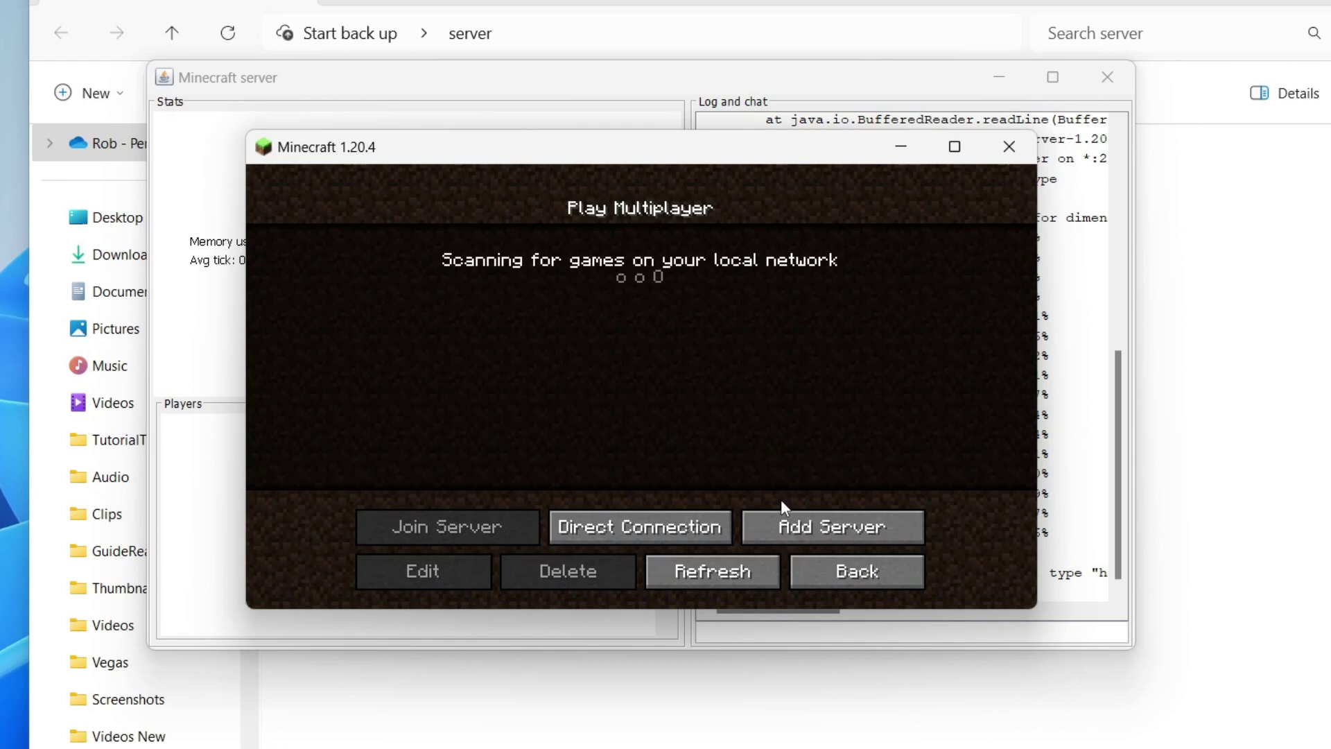
pyautogui.click(806, 523)
pyautogui.click(602, 378)
pyautogui.write('localhost')
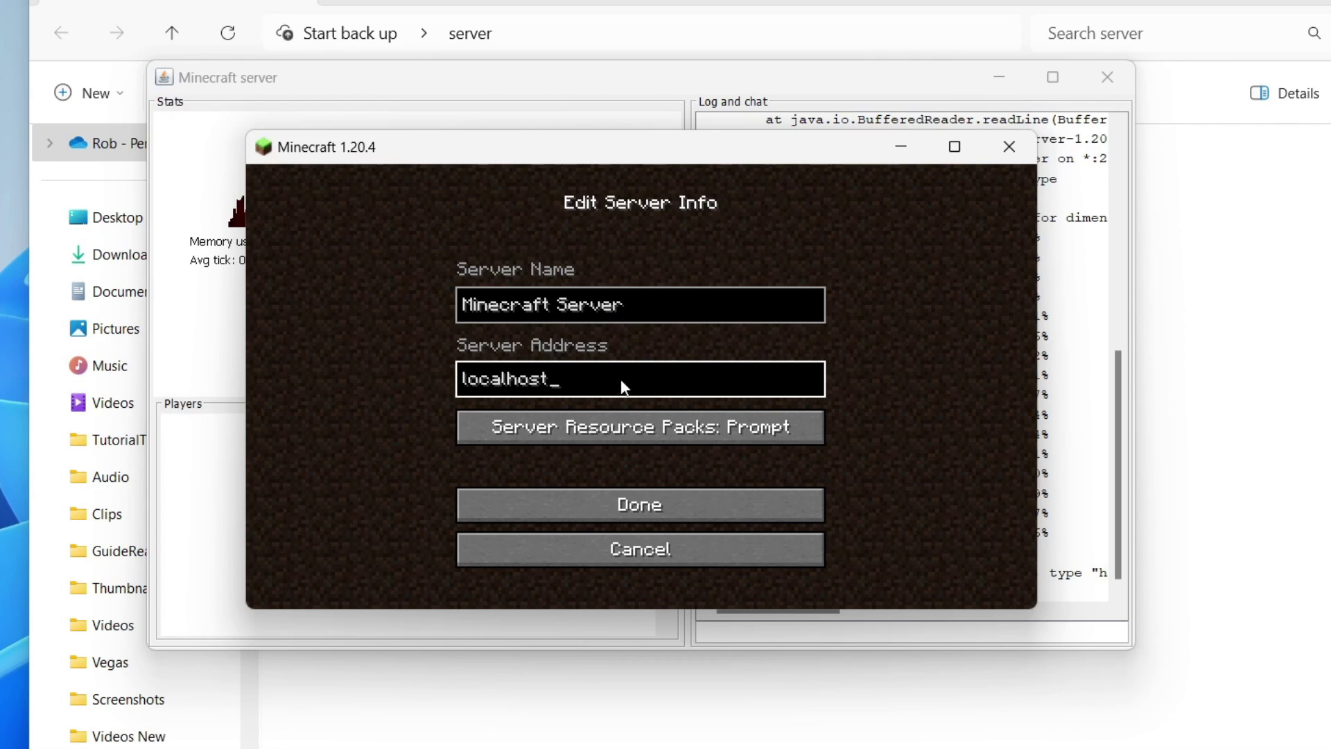
pyautogui.click(670, 499)
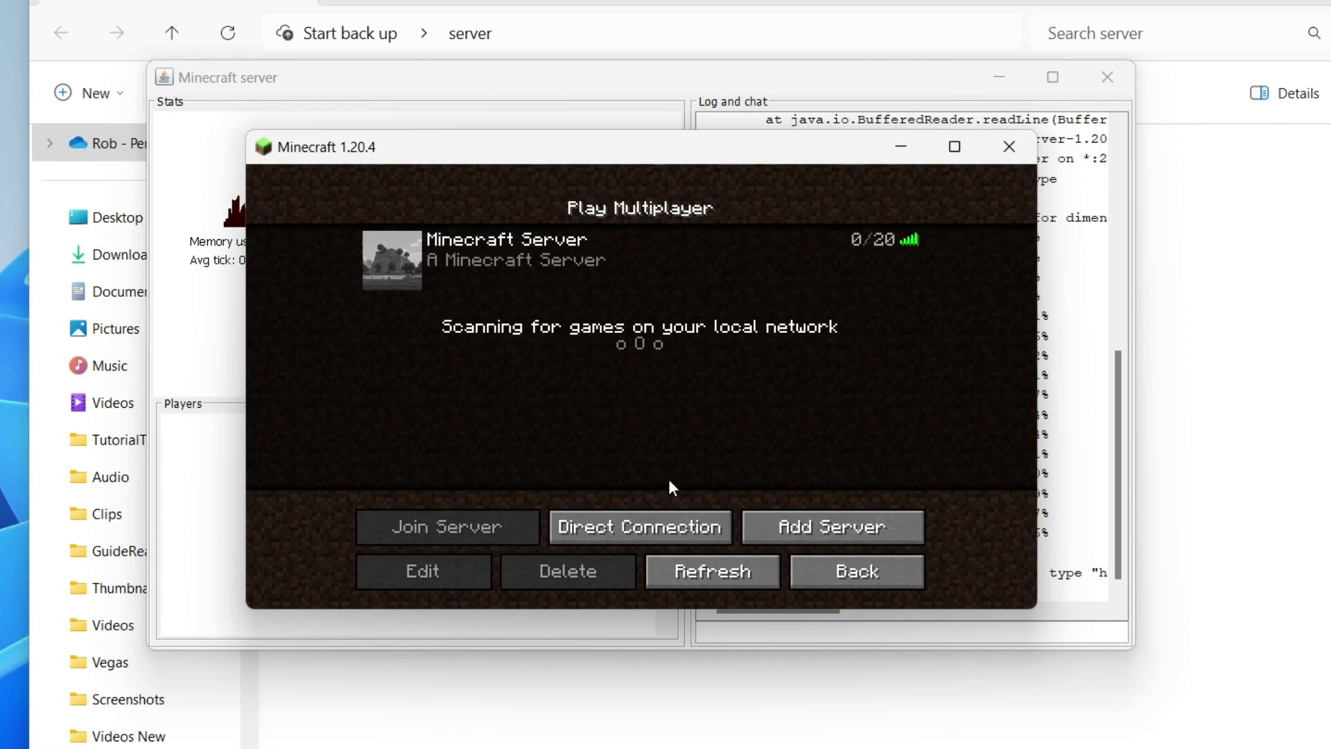
# Join the Minecraft Server entry from the multiplayer list.
pyautogui.moveTo(638, 251)
pyautogui.click(691, 264)
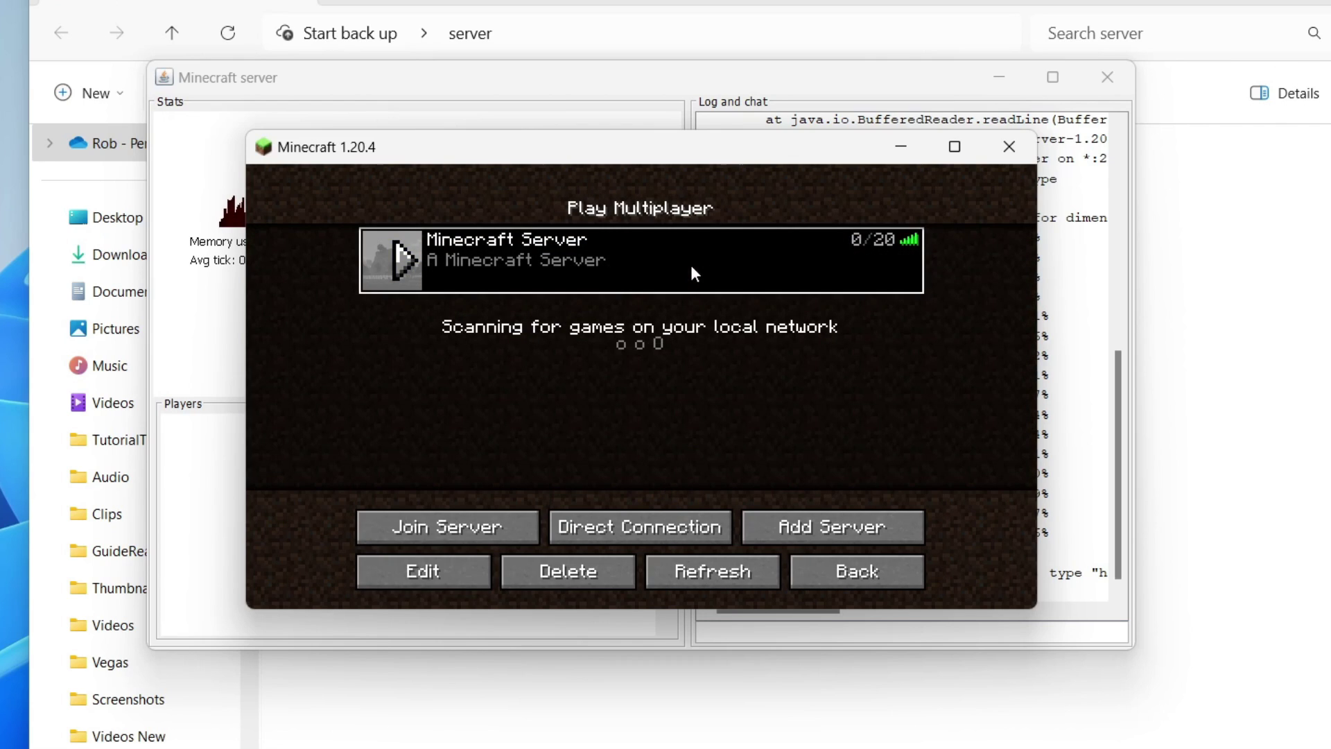
pyautogui.click(431, 535)
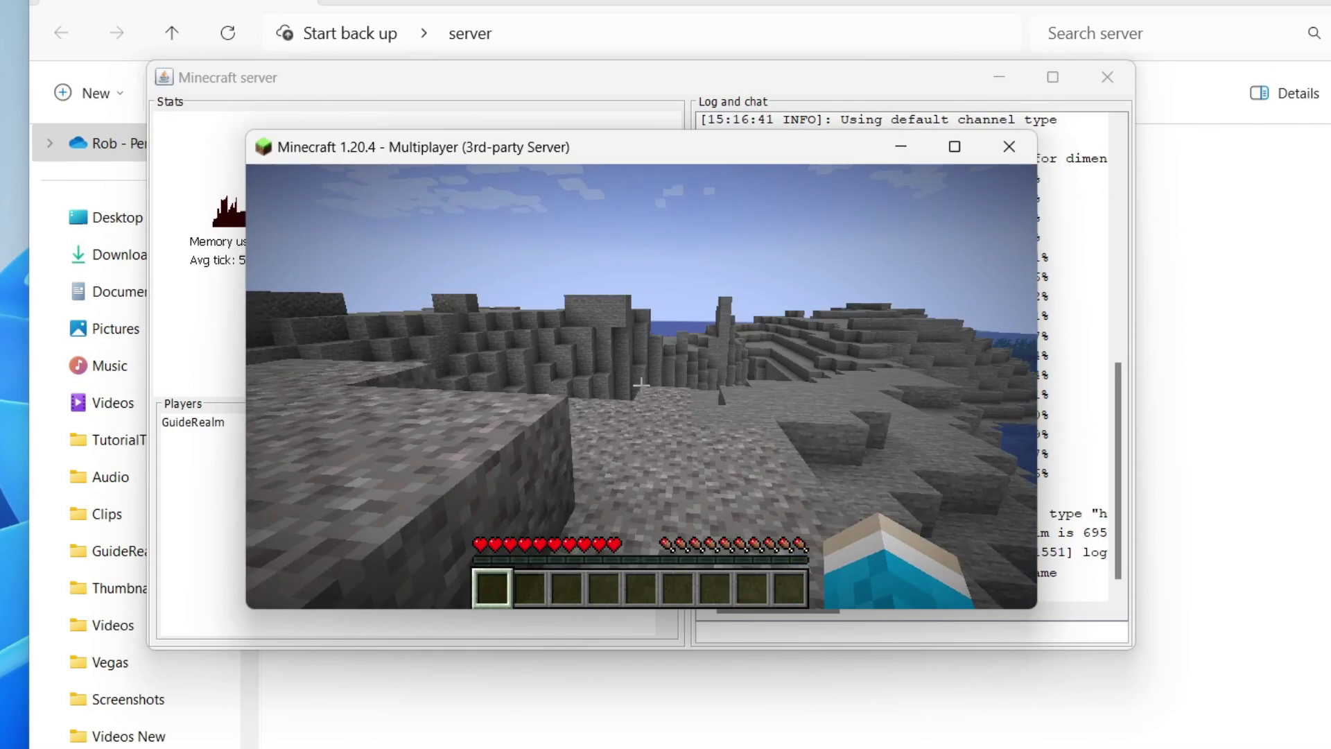
# Pause the game, make the connected player an operator from the Minecraft server console, and switch back.
pyautogui.press('Escape')
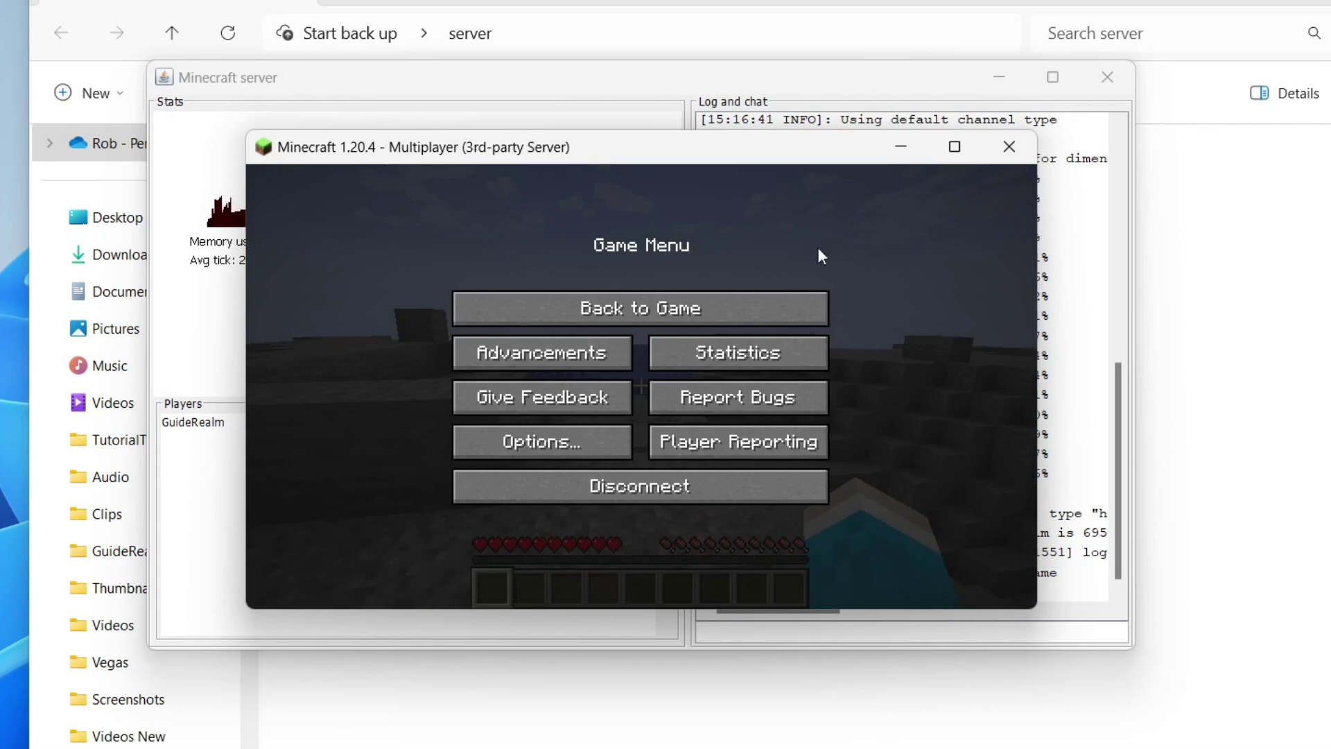
pyautogui.click(838, 79)
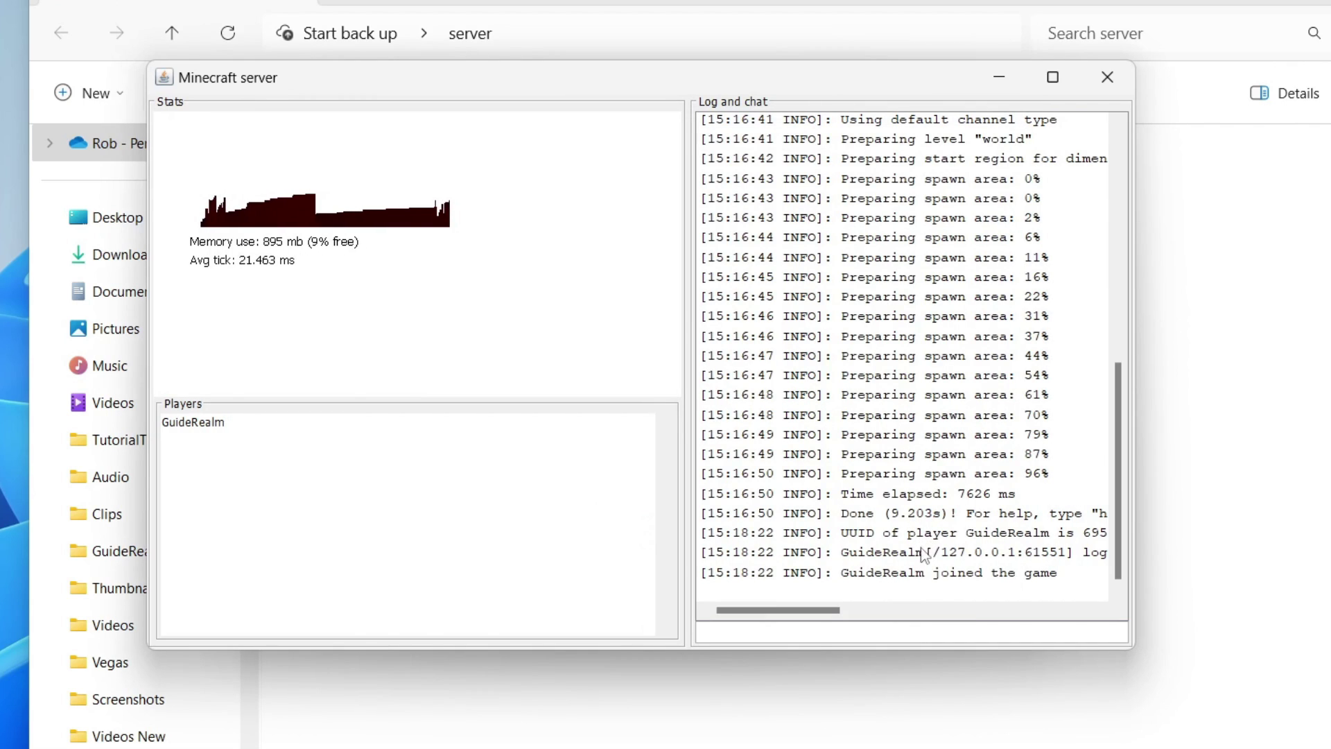
pyautogui.click(763, 632)
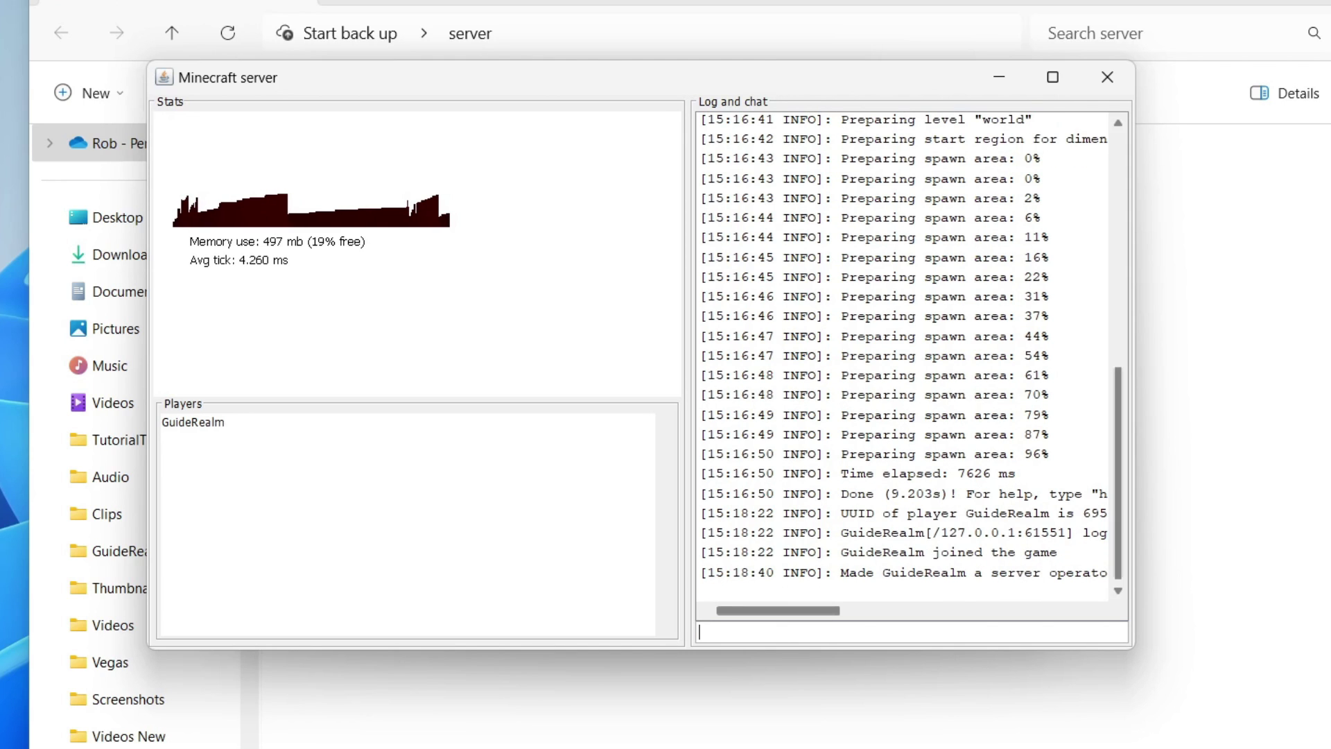
pyautogui.hotkey('alt', 'Tab')
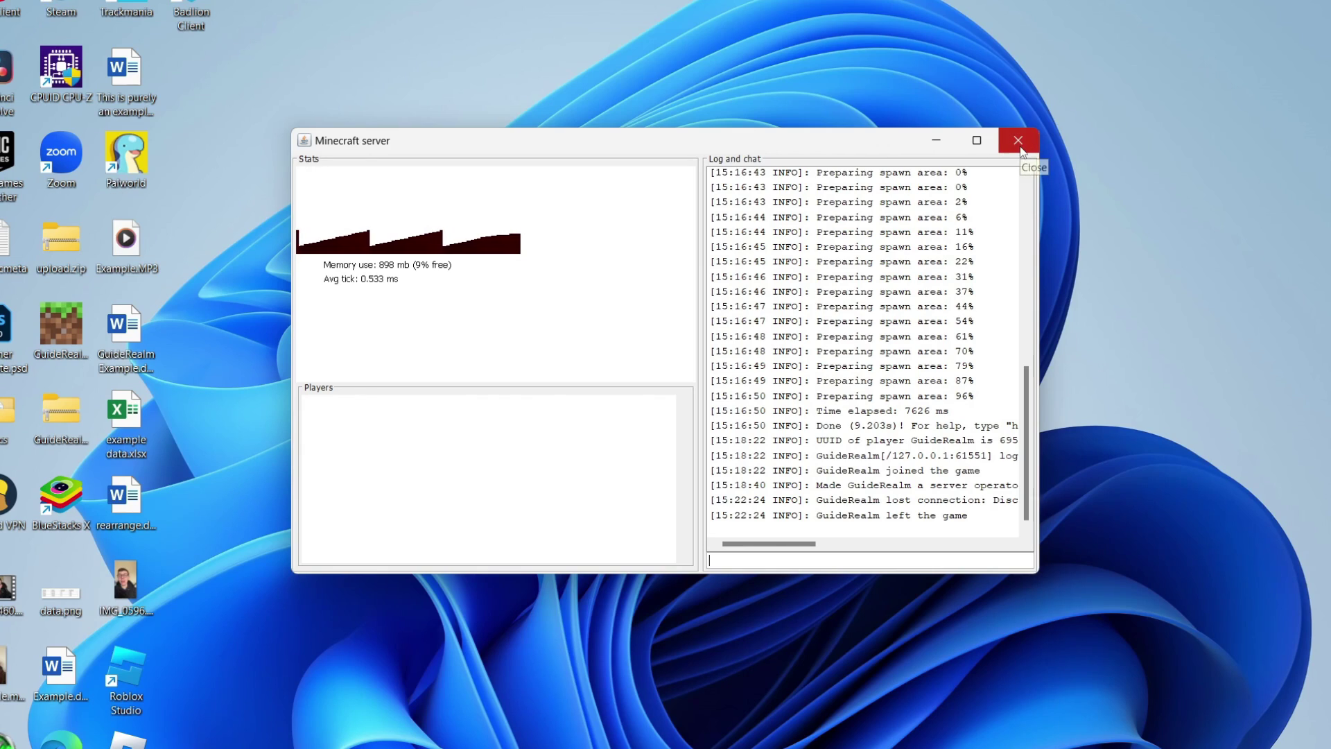
# Close the Minecraft server window and open the server folder on the desktop.
pyautogui.click(1019, 143)
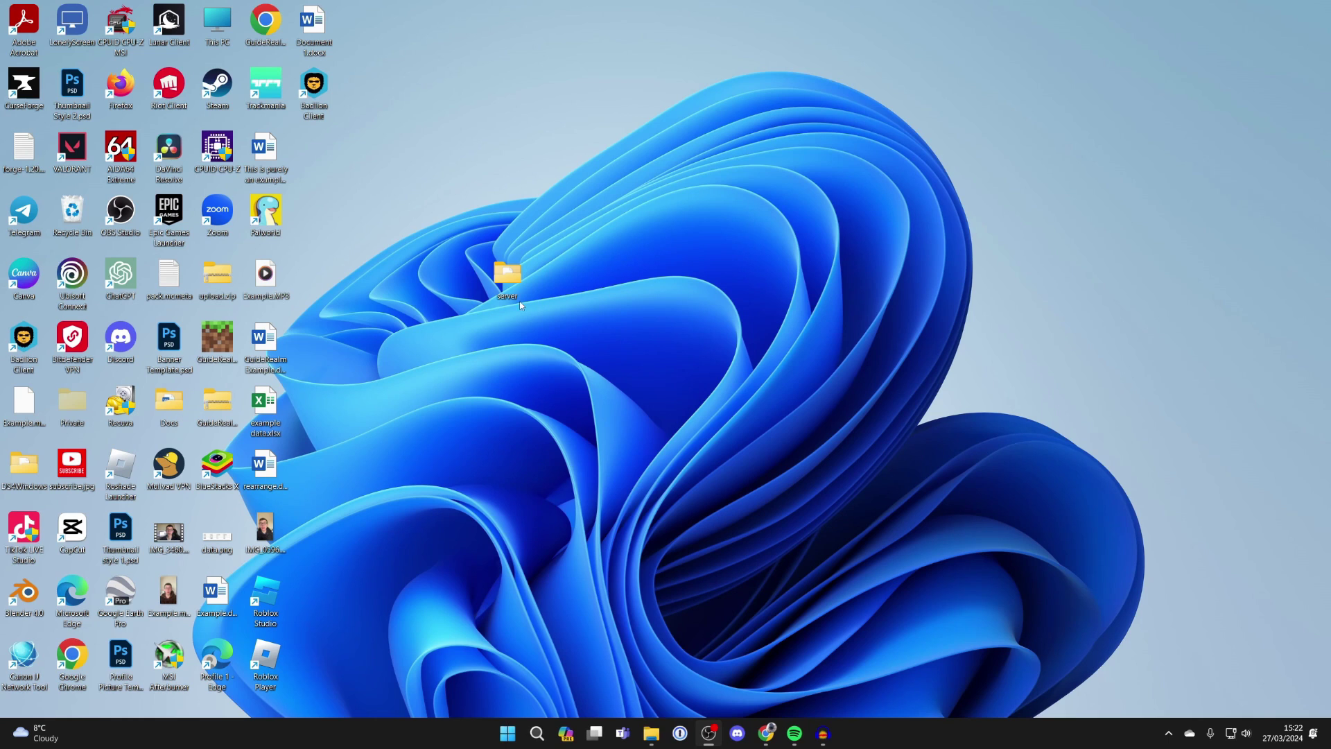
pyautogui.doubleClick(508, 273)
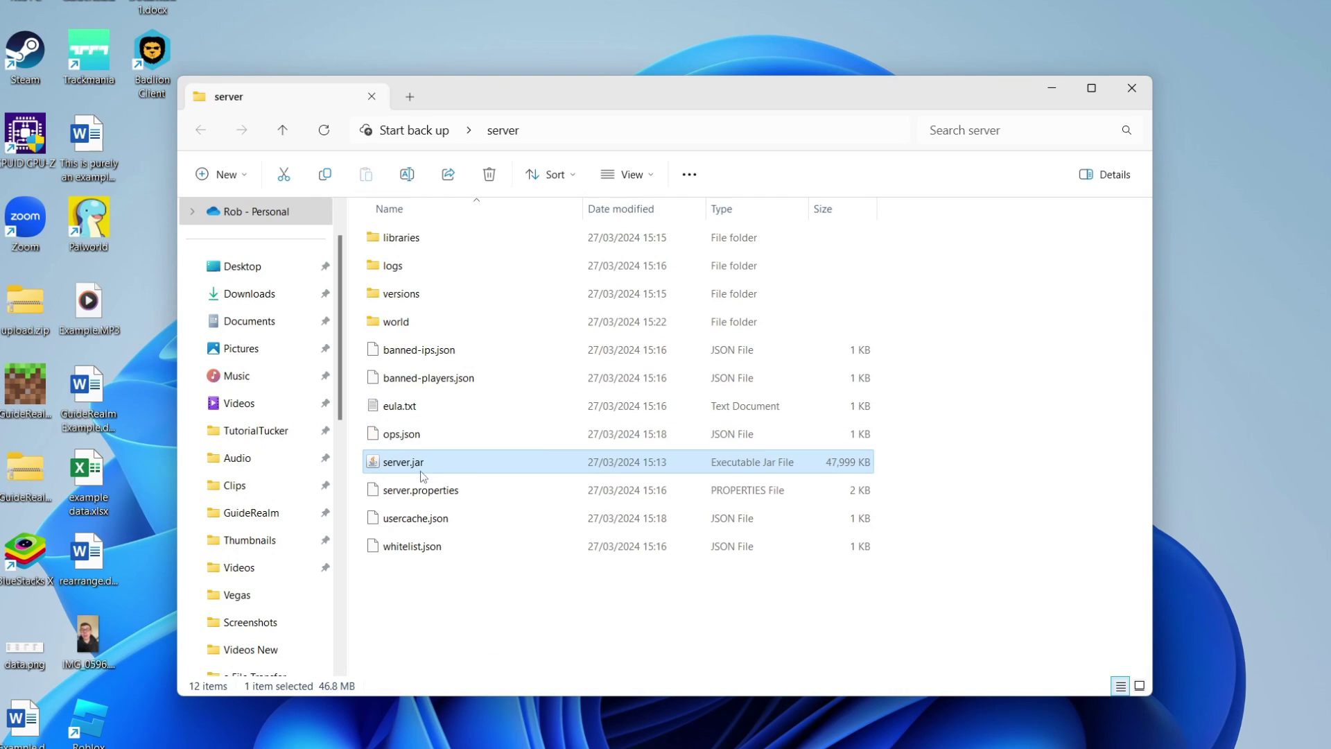
# Open server.properties with Notepad and make Notepad always open .properties files.
pyautogui.rightClick(417, 491)
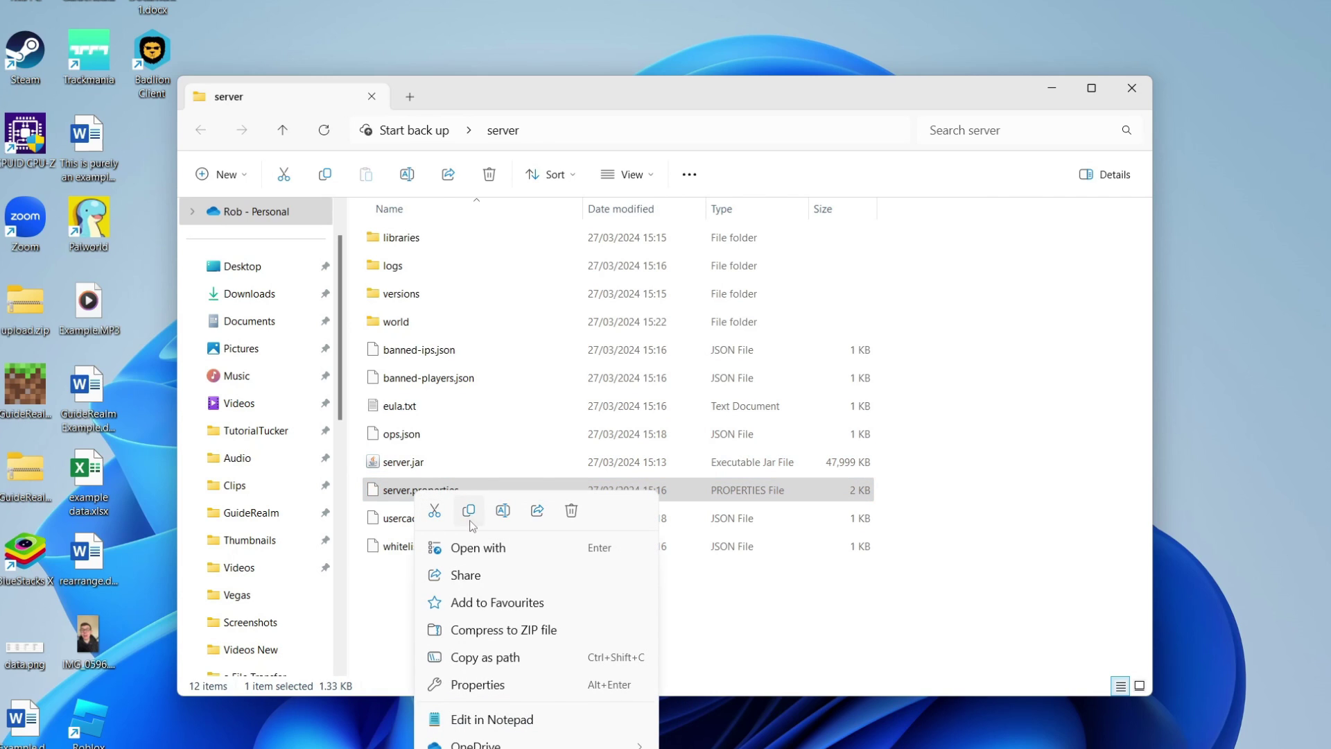
pyautogui.click(477, 548)
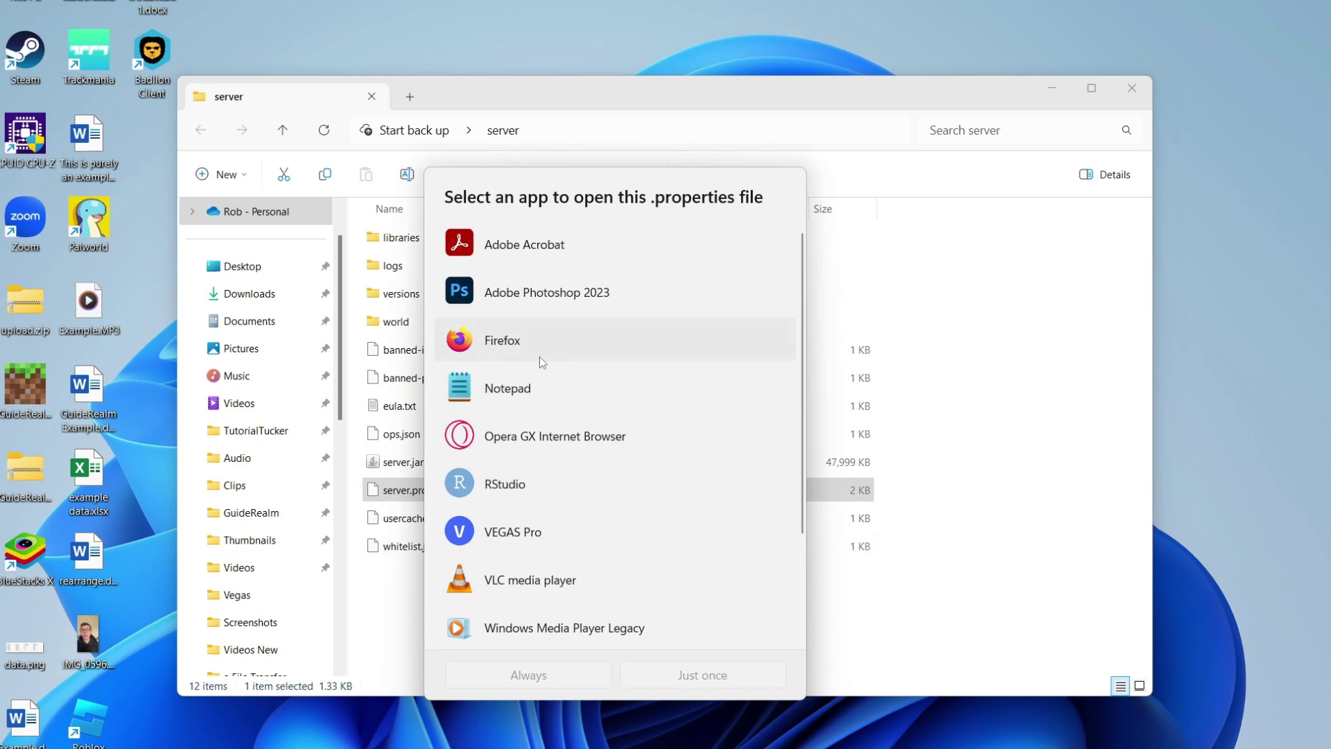
pyautogui.click(552, 676)
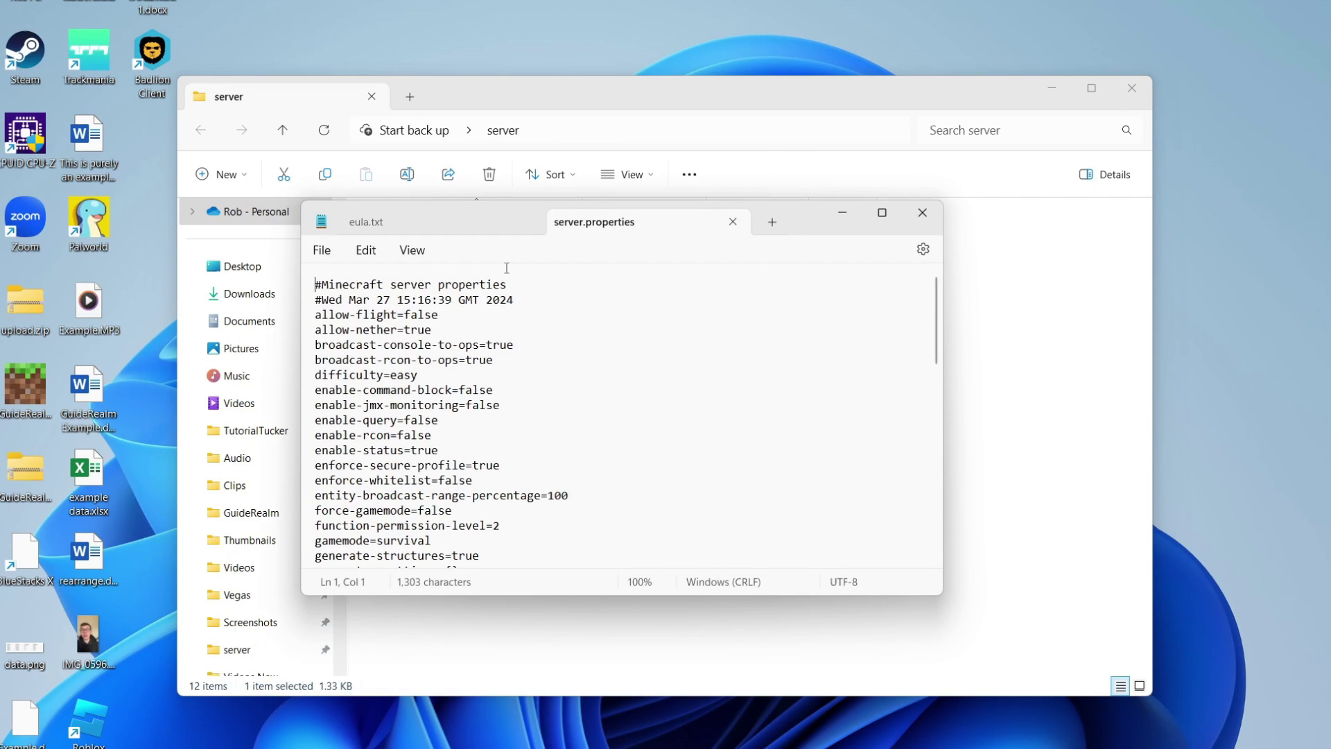
# Review the gameplay and network settings in server.properties, close it, and select server.jar in the server folder.
pyautogui.scroll(-5, 517, 319)
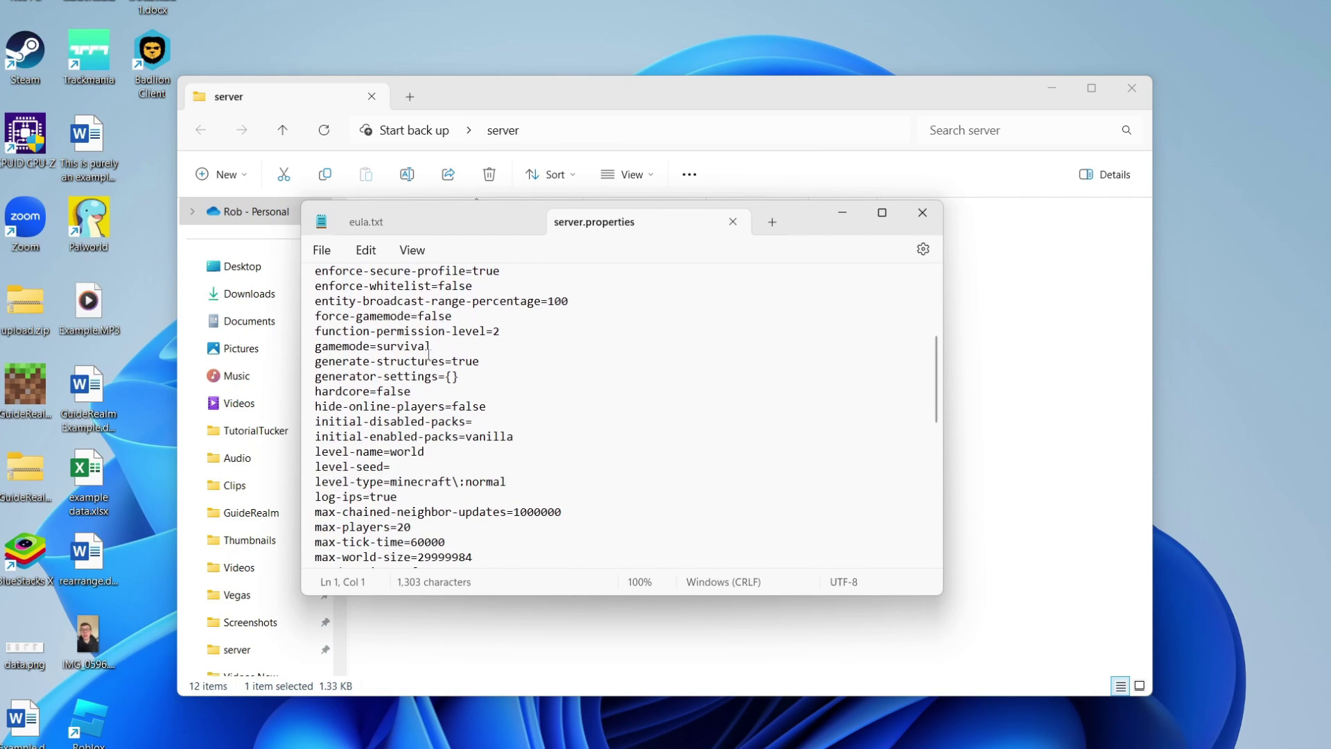
pyautogui.scroll(-4, 332, 342)
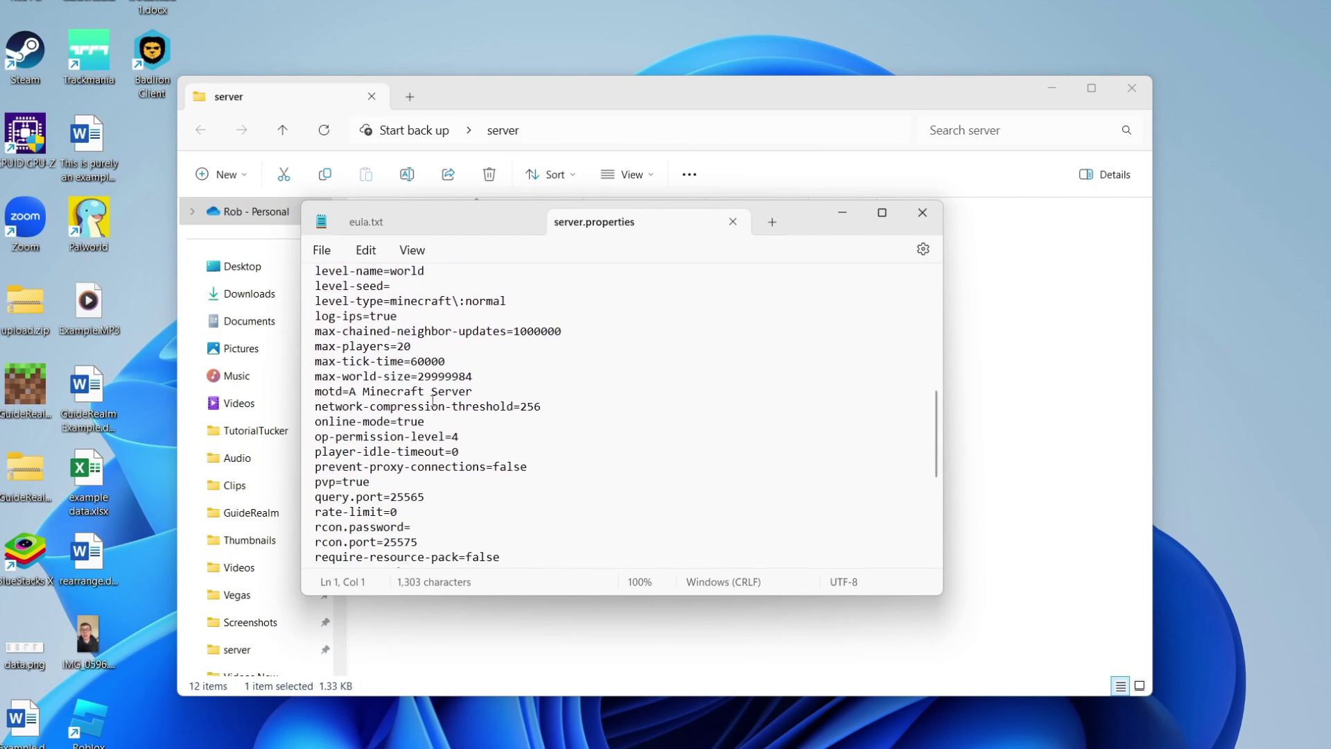
pyautogui.click(323, 251)
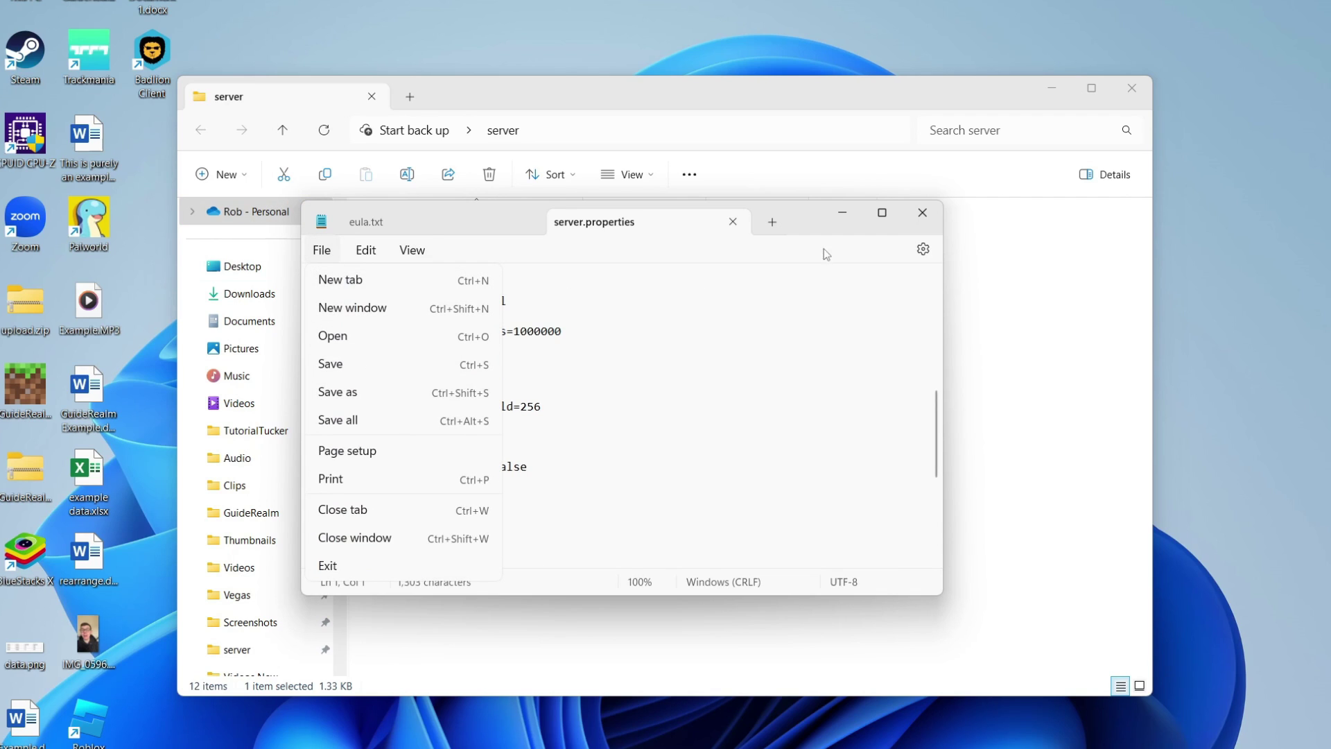
pyautogui.click(922, 213)
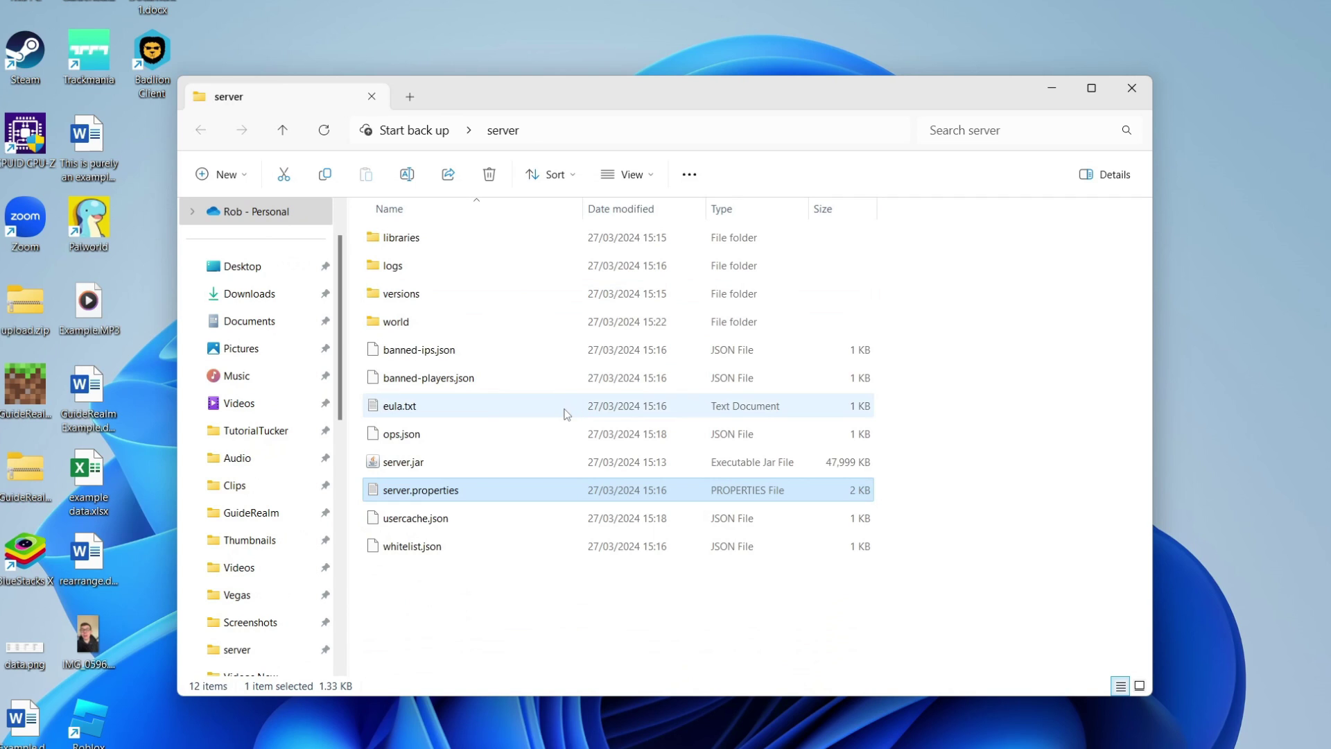
pyautogui.click(513, 463)
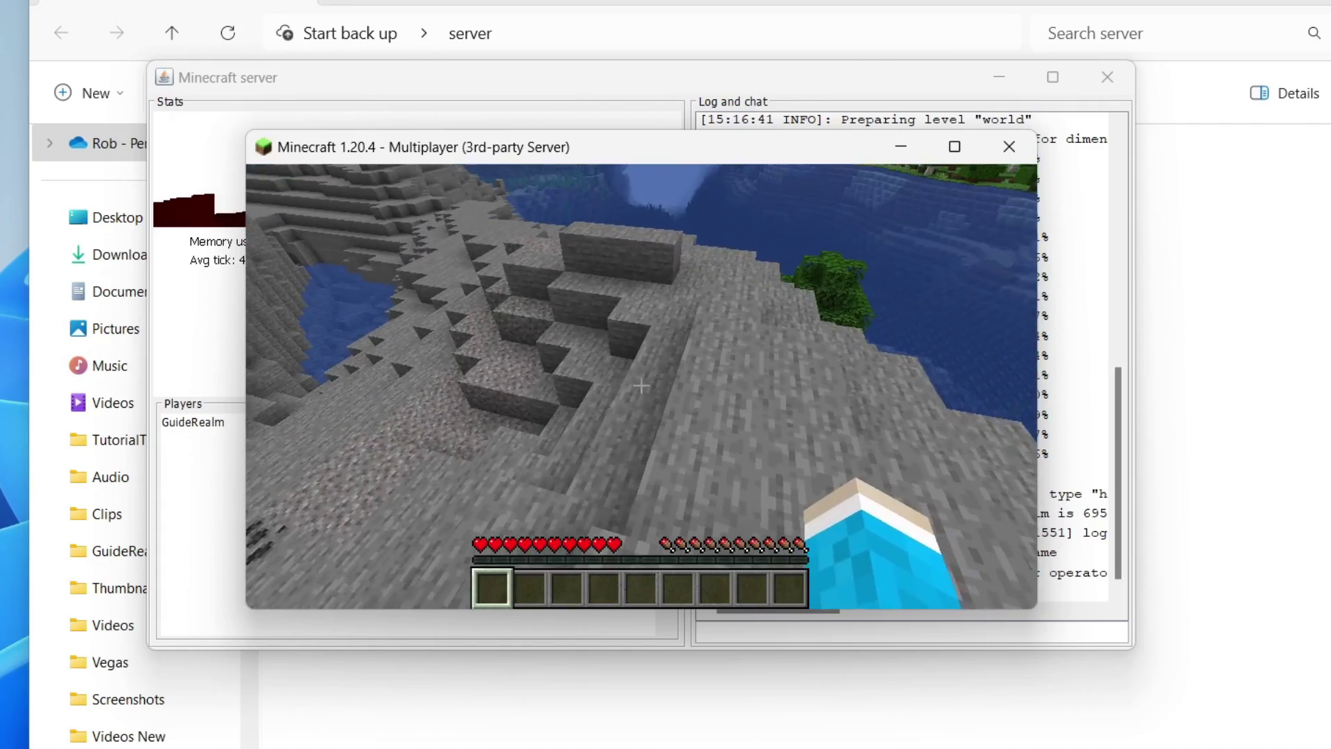
# Walk the player forward across the stone terrain in the multiplayer world.
pyautogui.press('w')
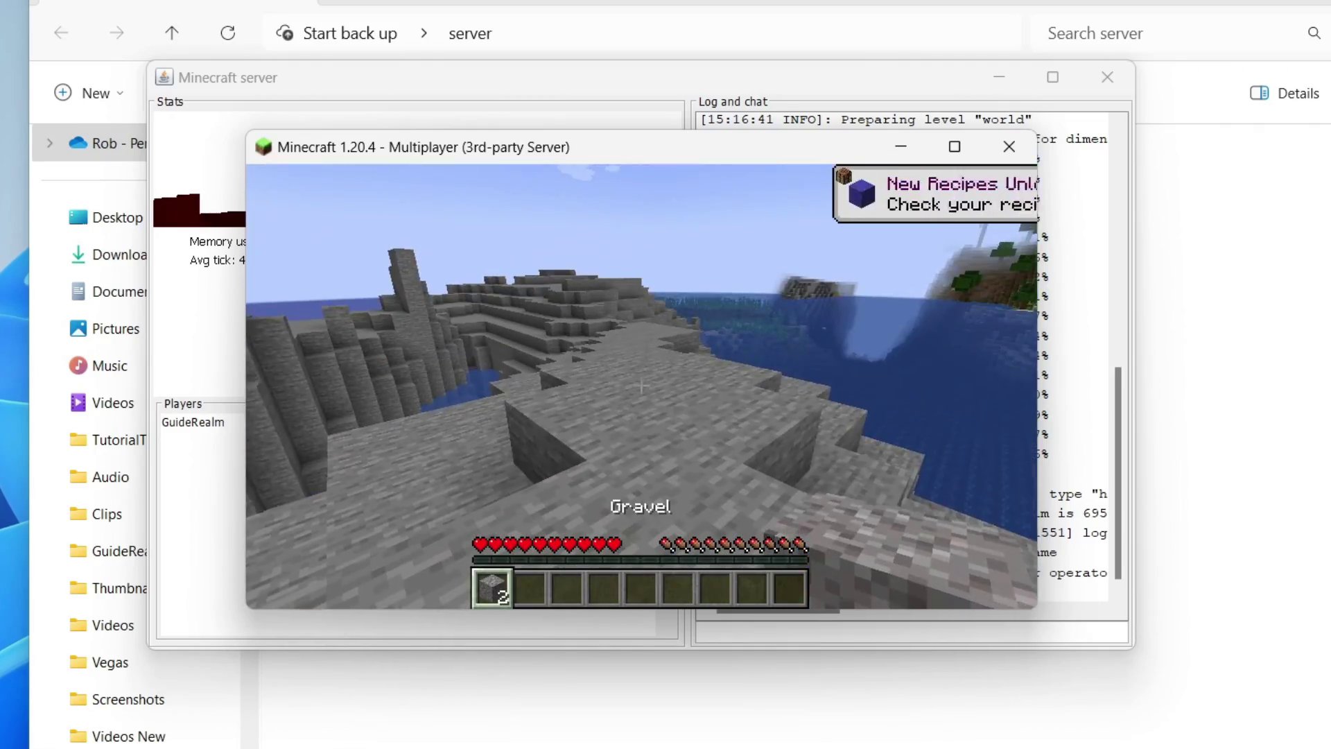
pyautogui.press('w')
pyautogui.press('w')
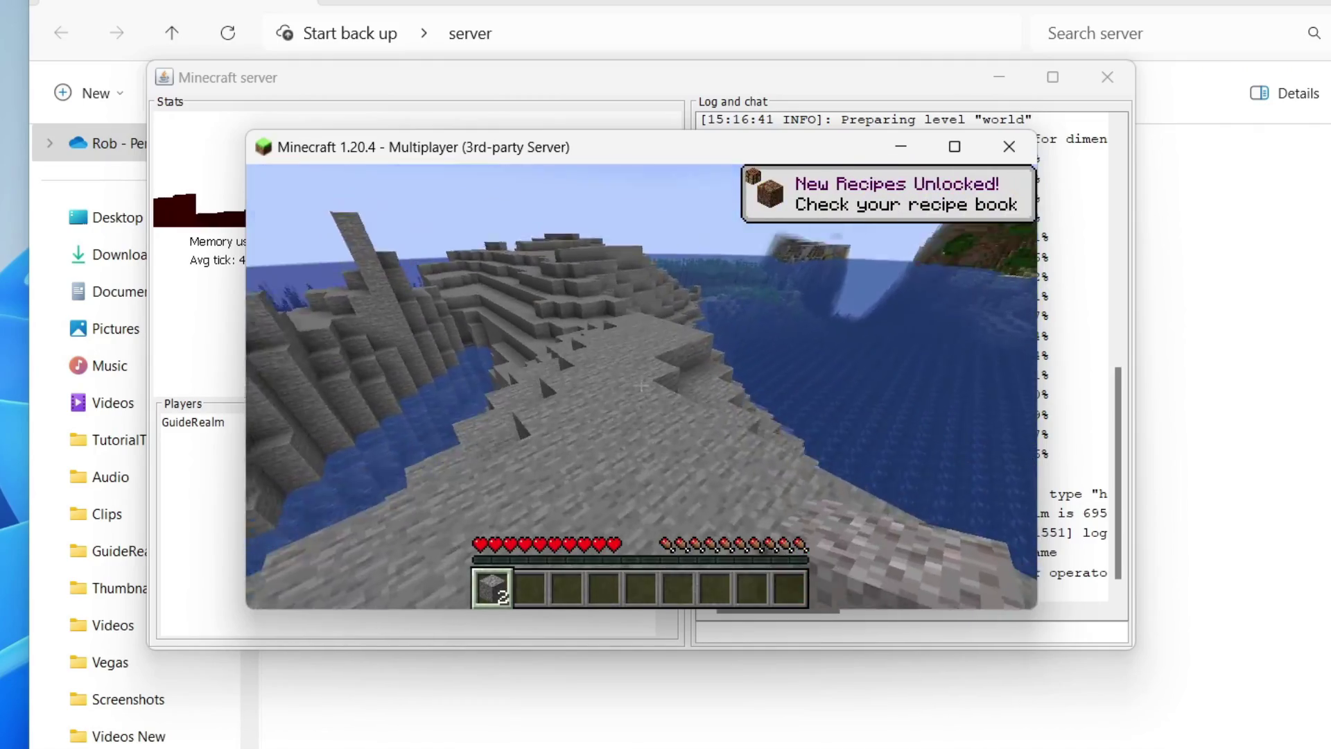